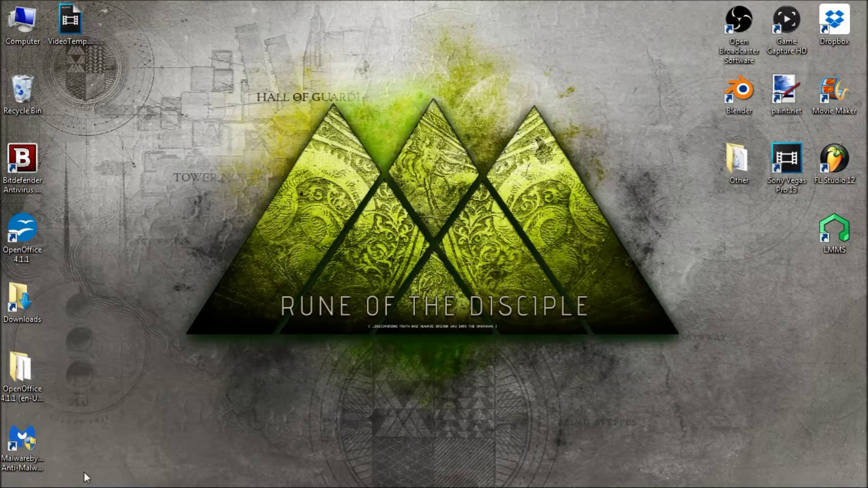
Step: Bring Internet Explorer forward and open the paint.net 4.0.6 download page
mouse_move(56, 480)
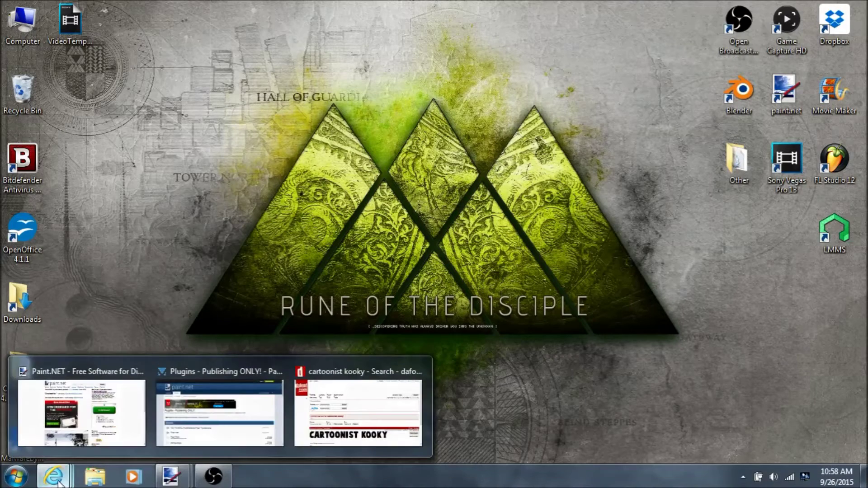
click(70, 429)
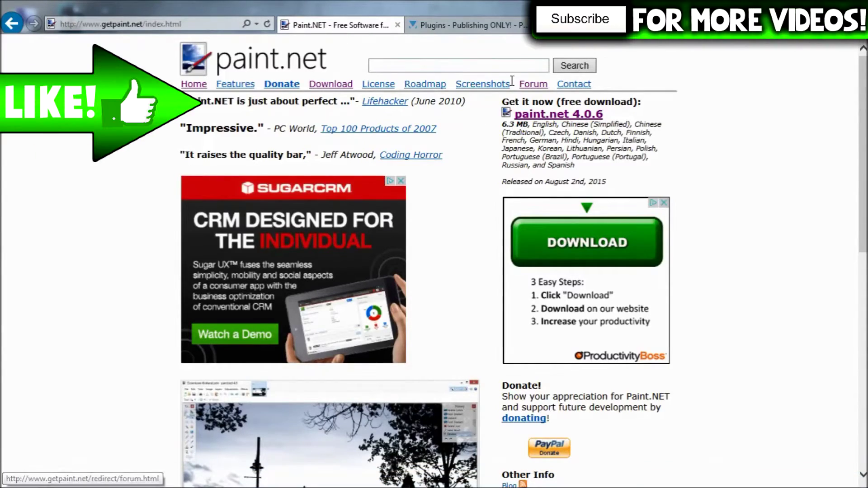
click(544, 116)
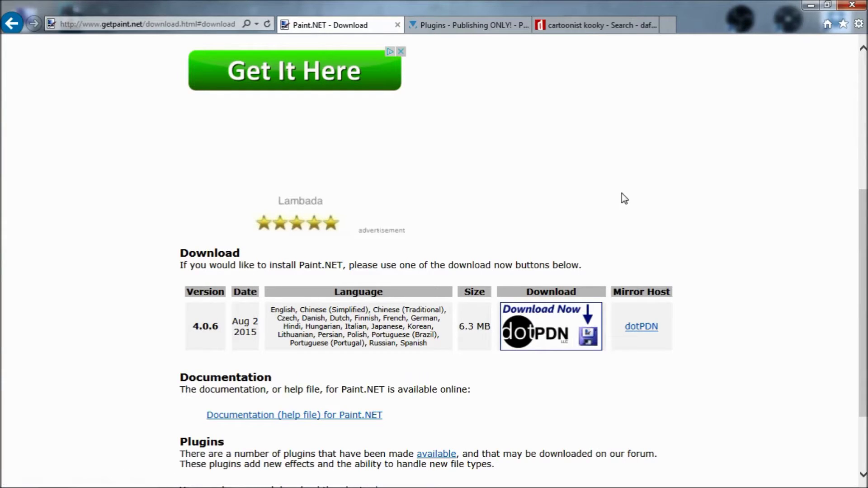
Step: Close the download, plugins forum and Cartoonist Kooky font tabs, leaving the desktop
click(398, 25)
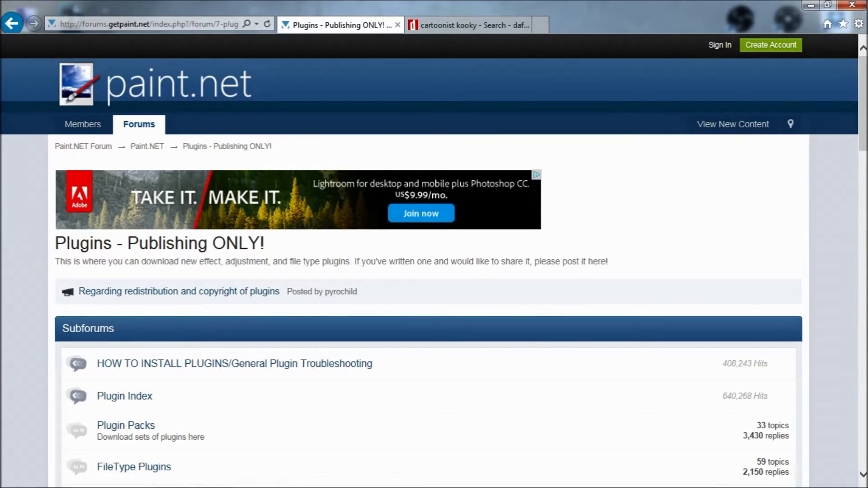
scroll(478, 286, down, 3)
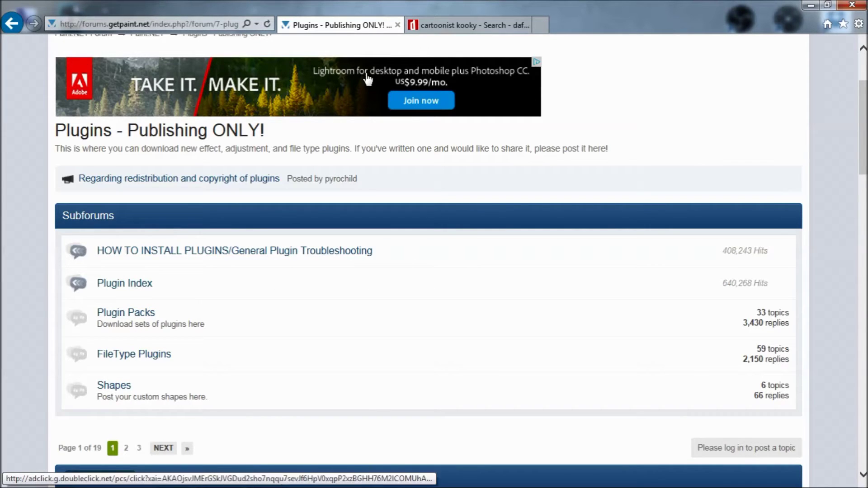
click(397, 25)
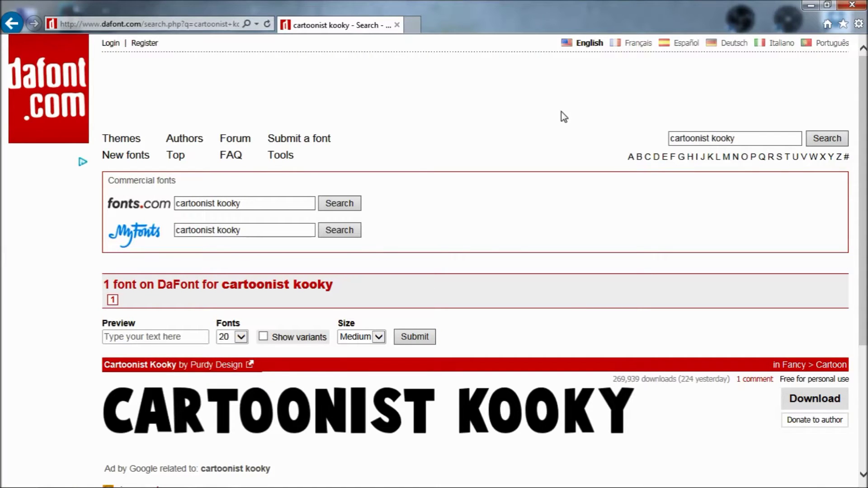
scroll(831, 51, down, 3)
scroll(831, 51, up, 3)
click(397, 25)
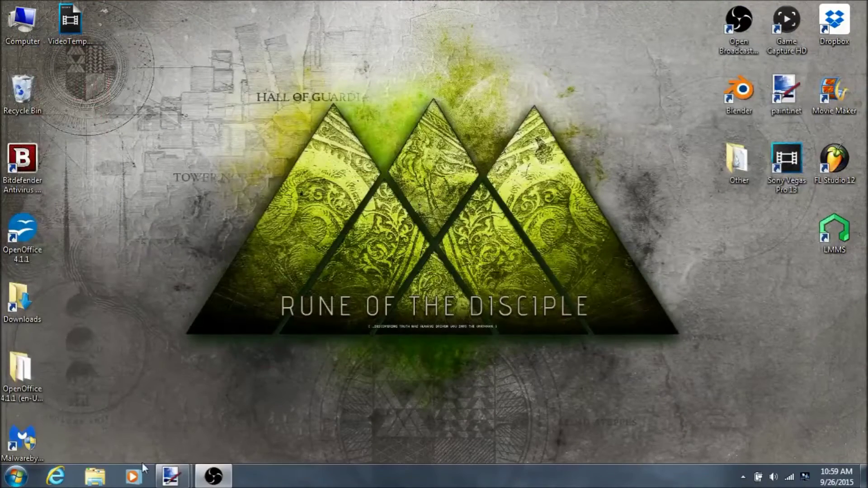
Step: Bring paint.net forward and compare the grunge texture and paint.net logo images
mouse_move(172, 478)
click(277, 409)
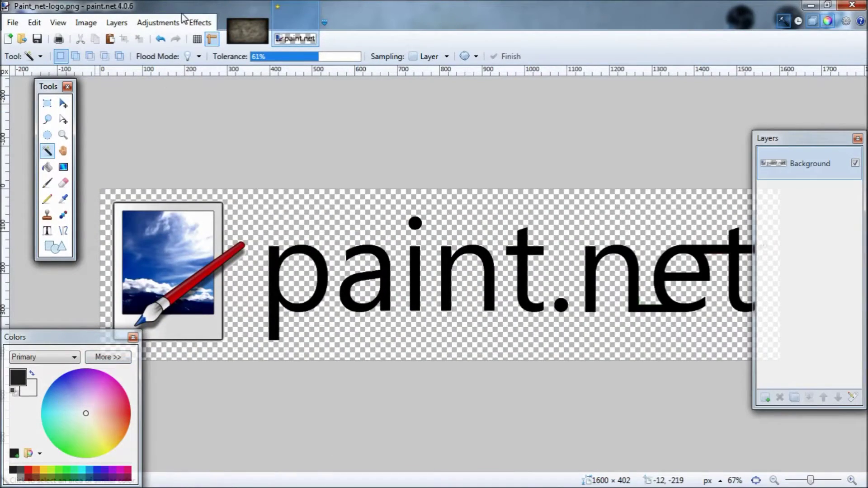
click(253, 22)
click(282, 21)
click(253, 31)
click(293, 38)
Step: Create a new blank 1920 × 1080 image from File > New
click(13, 22)
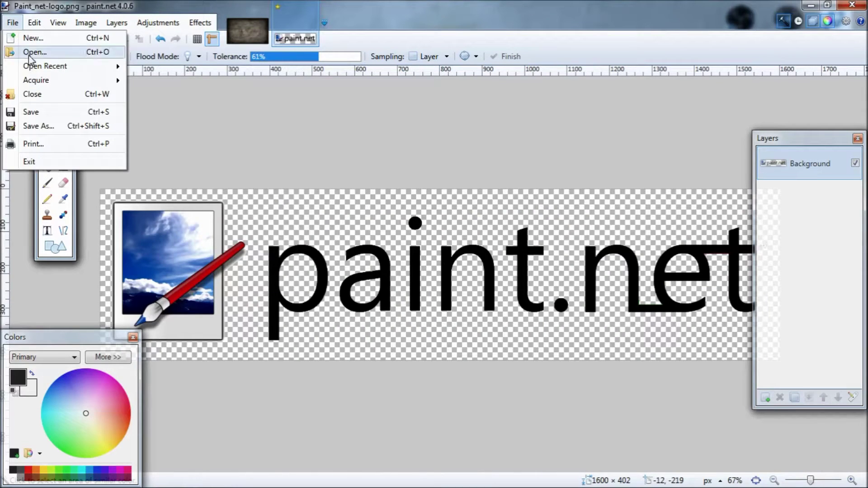
click(31, 38)
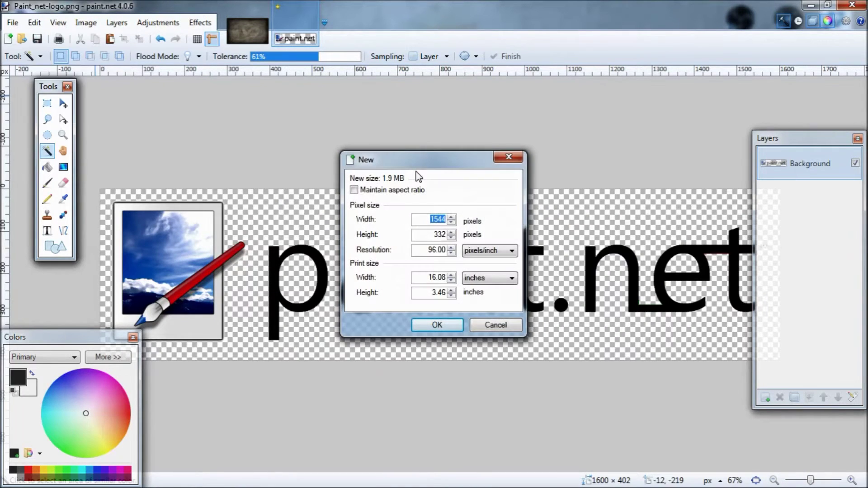
text(19201080)
click(441, 323)
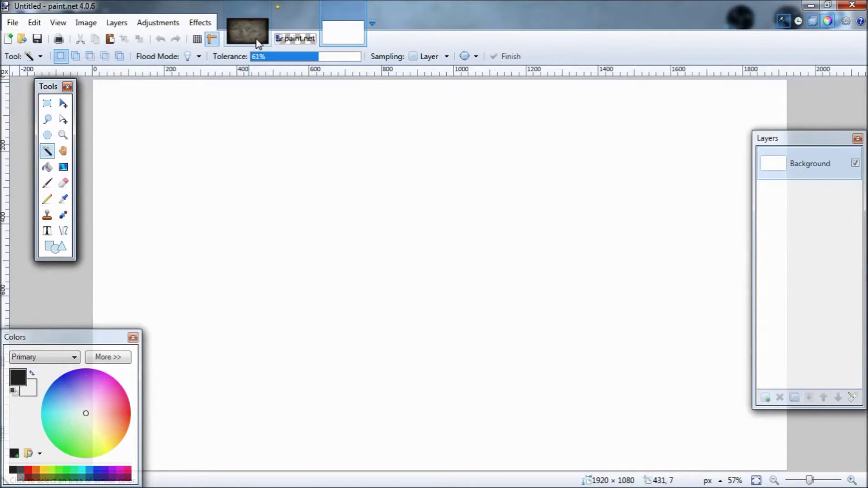
Step: Switch to the untitled 1920 × 1080 canvas, zoom out to fit, and add transparent Layer 2
click(254, 40)
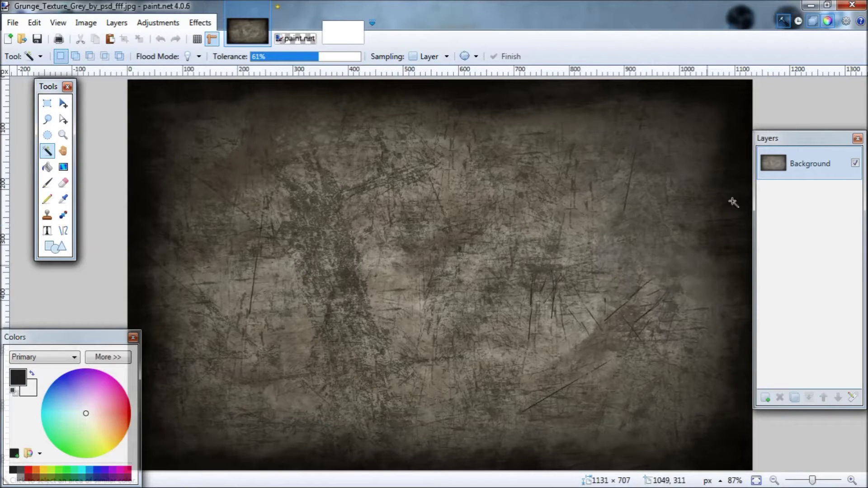
click(292, 42)
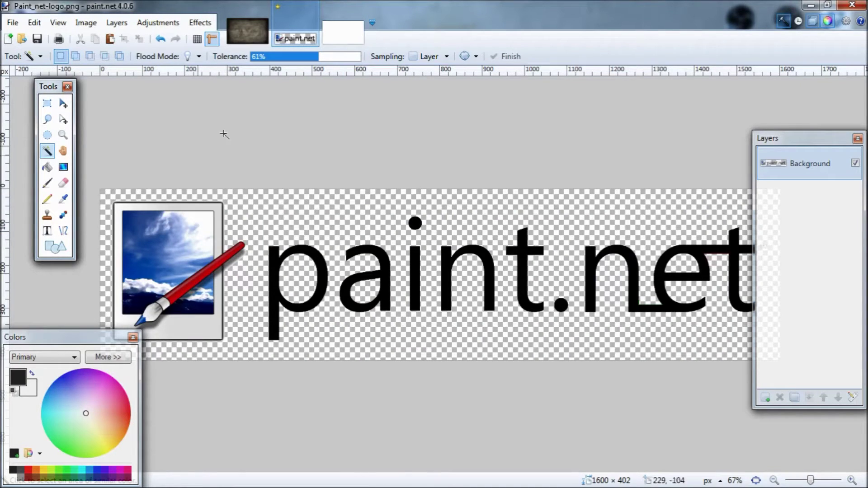
click(345, 39)
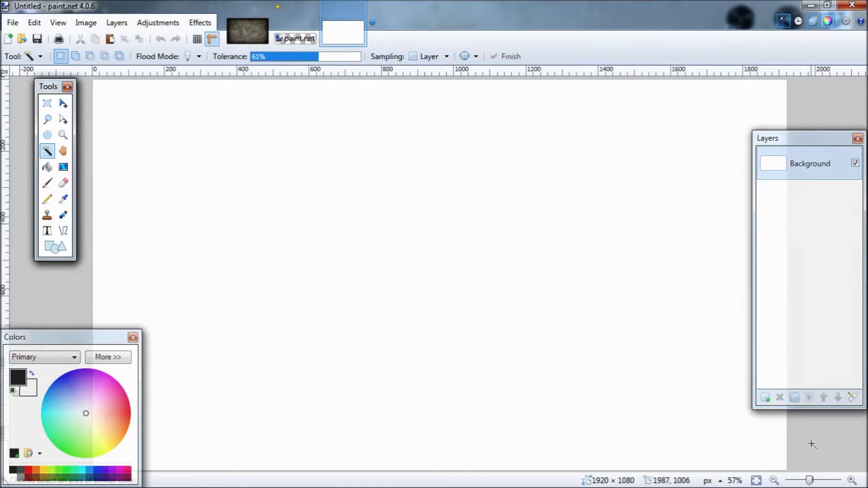
drag(810, 480, 810, 482)
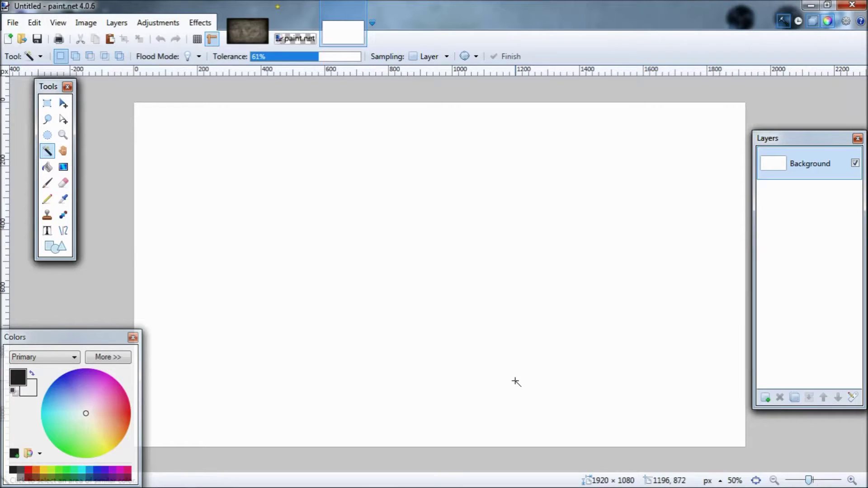
click(764, 398)
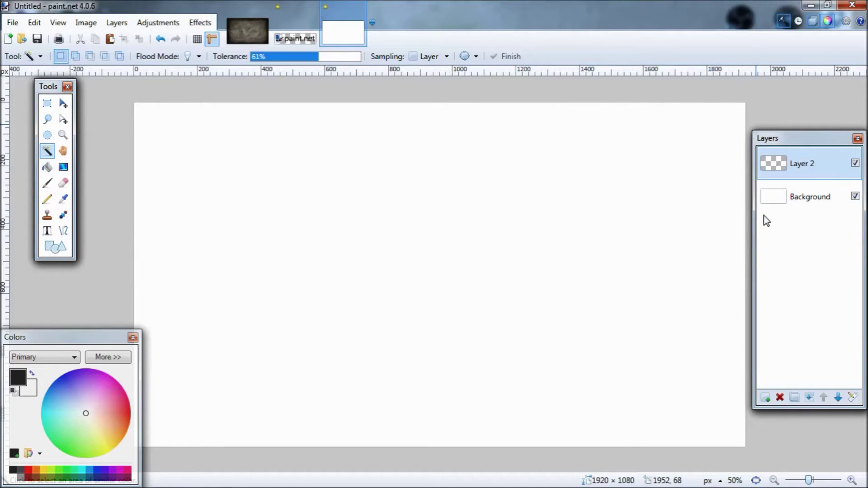
Step: On the Background layer, try a black-to-white linear gradient, then undo it
click(813, 201)
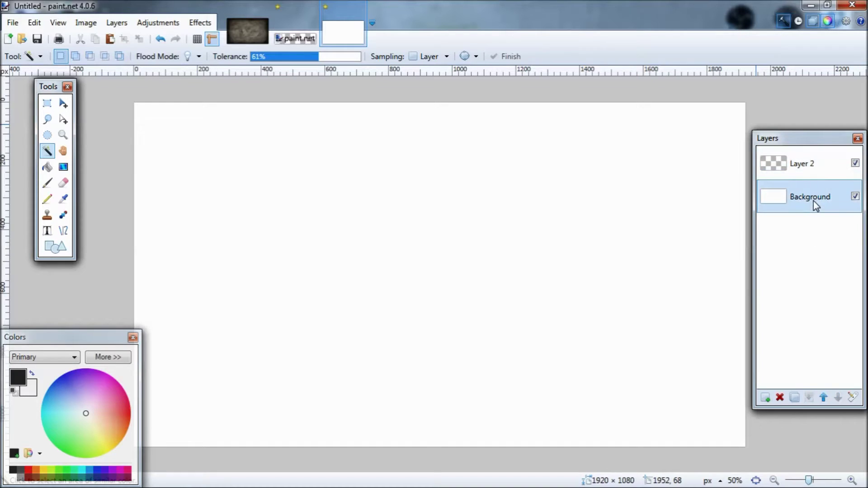
click(64, 171)
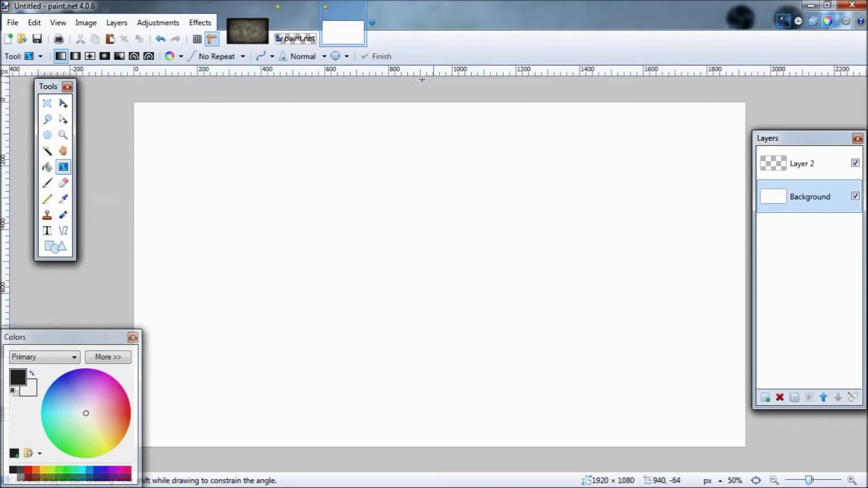
drag(376, 256, 582, 269)
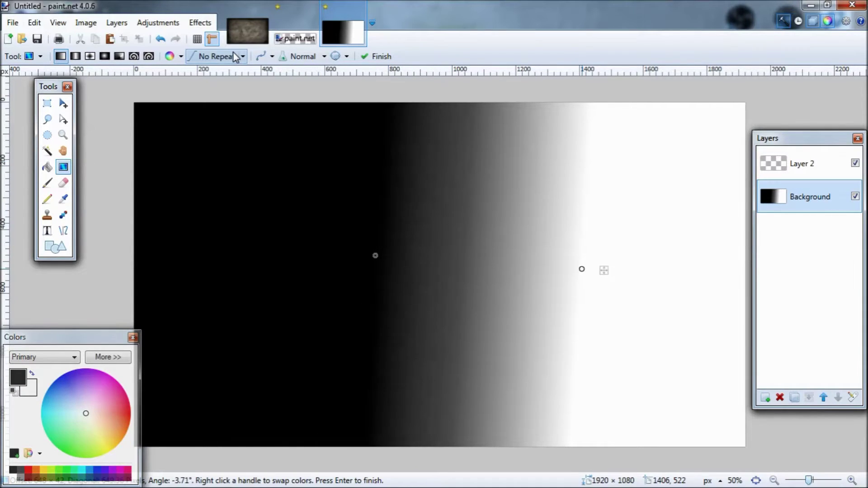
key(ctrl+z)
click(825, 26)
click(824, 26)
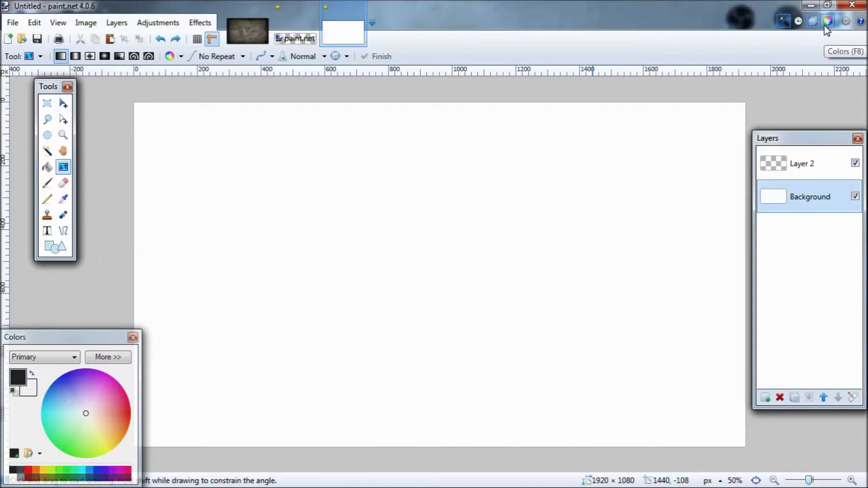
click(824, 26)
click(825, 26)
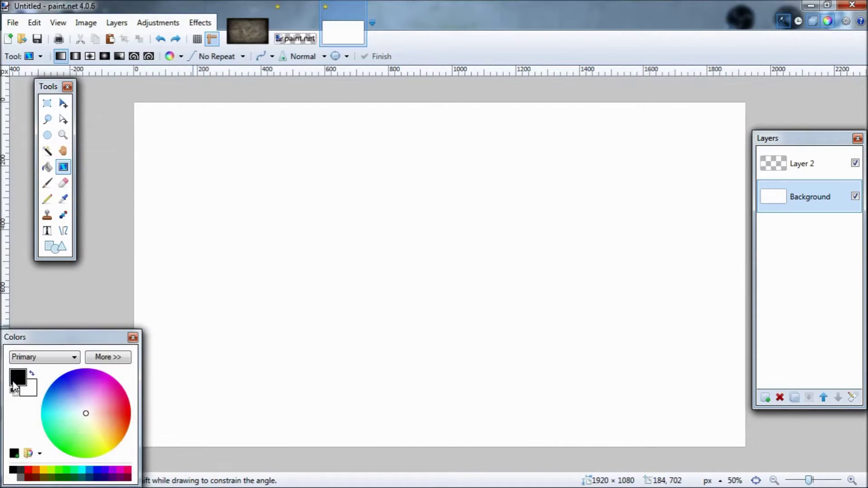
Step: Set white primary and dark grey secondary, then draw a centred radial gradient on Background
click(21, 478)
click(33, 376)
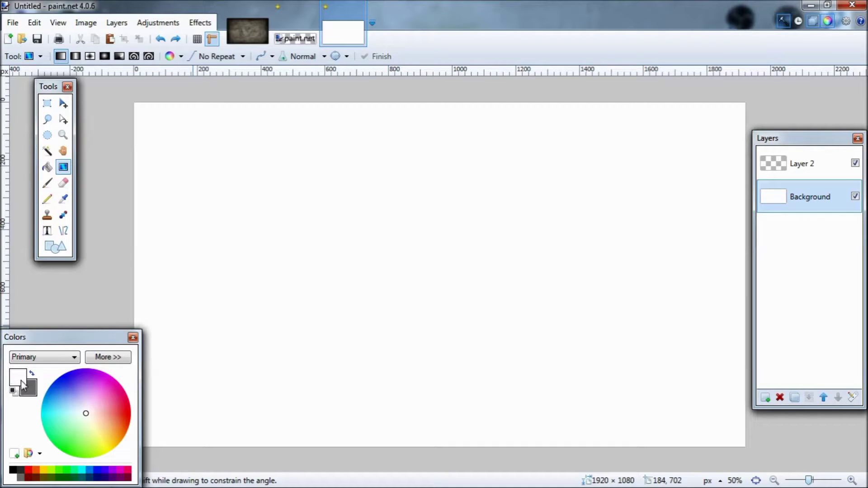
click(32, 374)
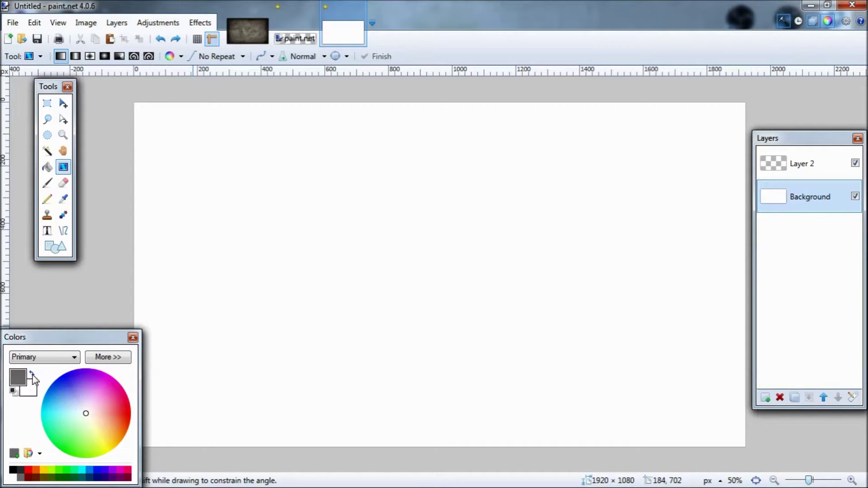
click(33, 375)
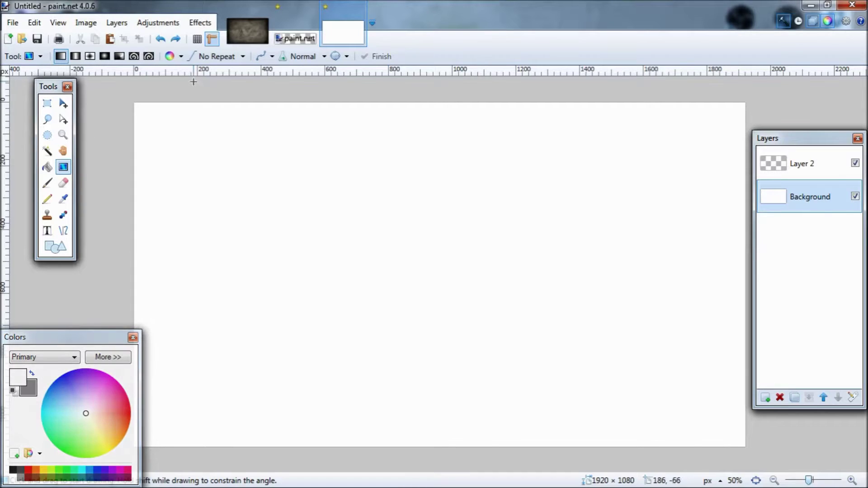
click(105, 57)
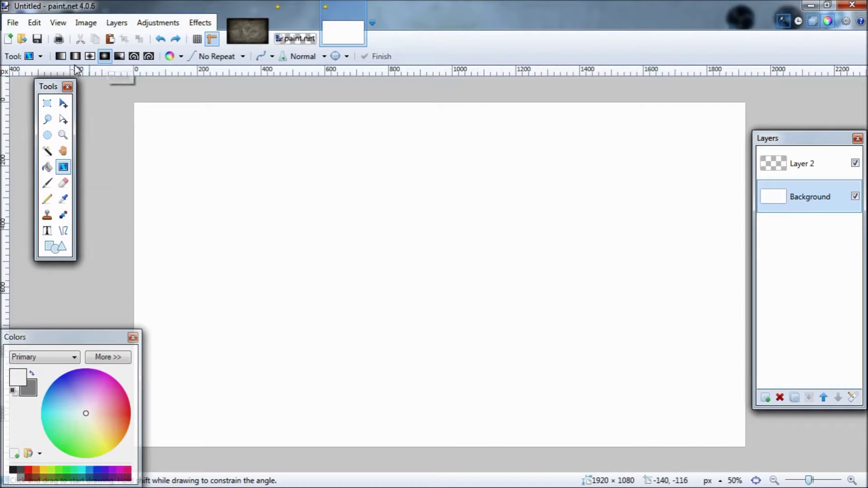
drag(425, 275, 815, 293)
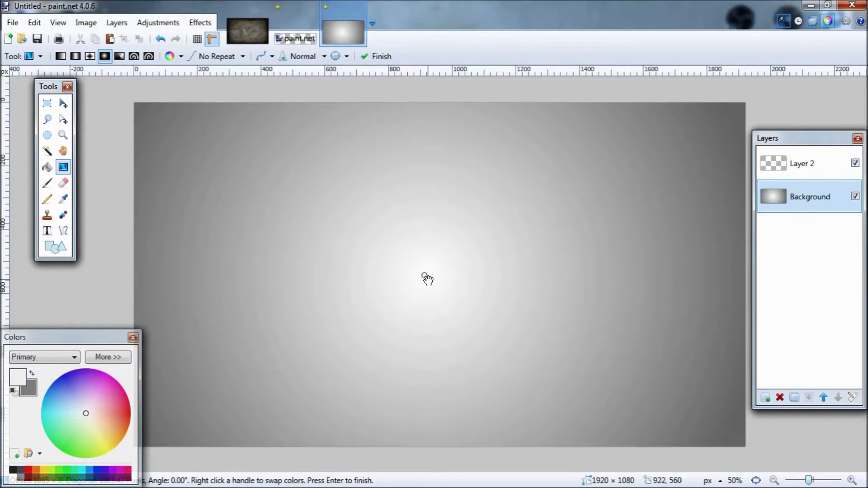
drag(425, 276, 441, 279)
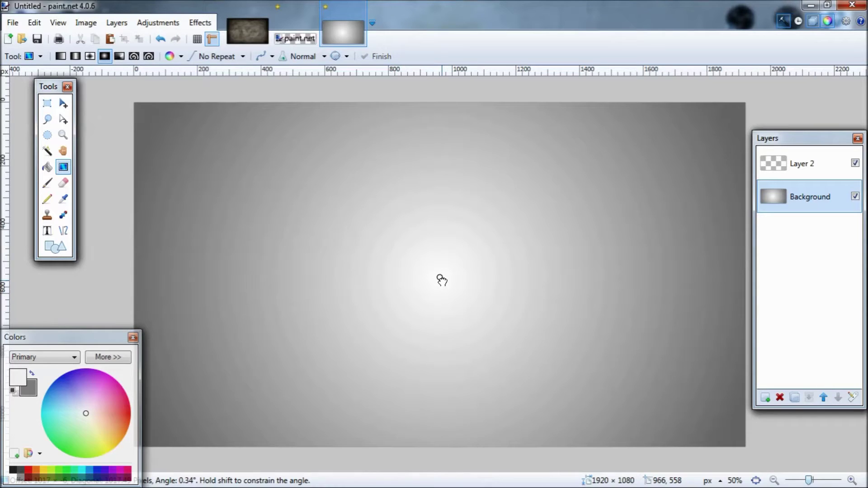
drag(441, 280, 435, 280)
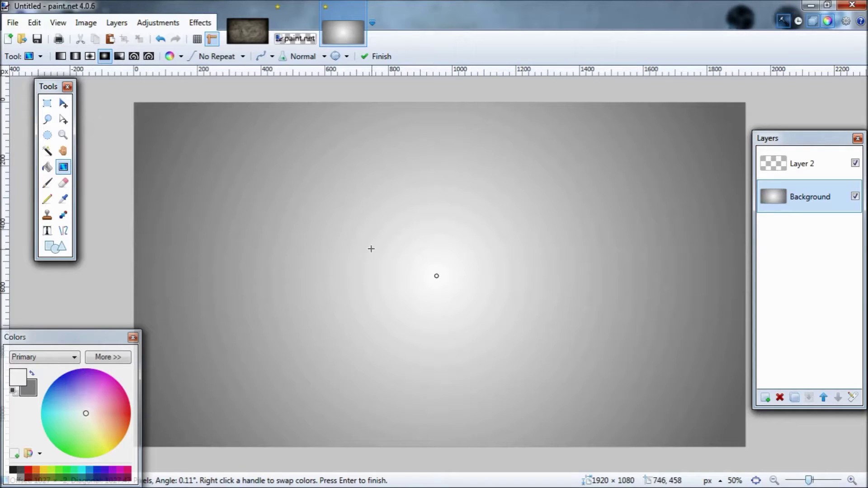
click(829, 165)
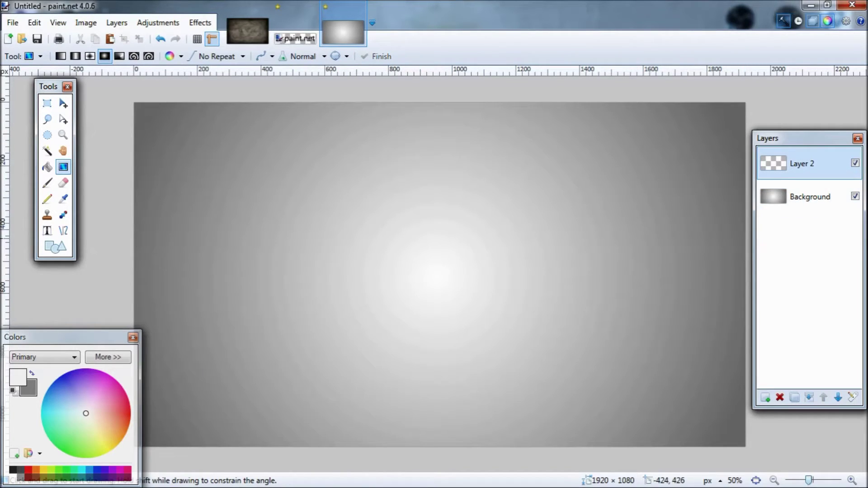
Step: Choose the Text tool with the Cartoonist font at size 220
click(47, 231)
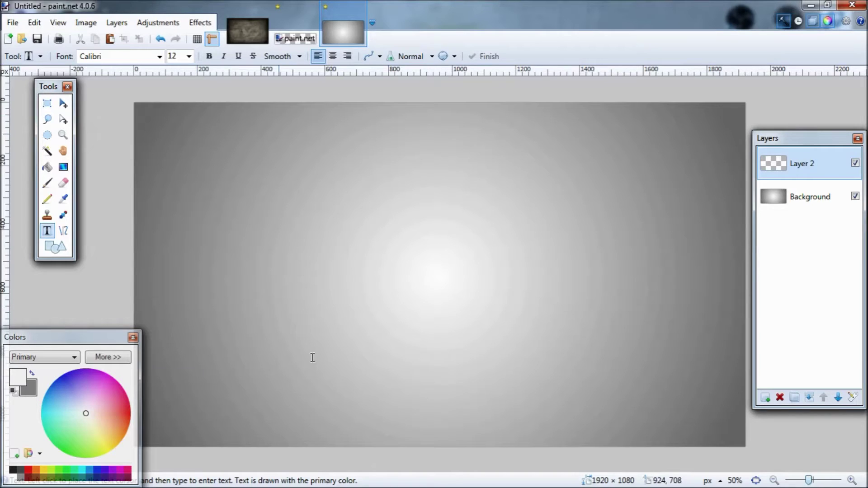
click(296, 36)
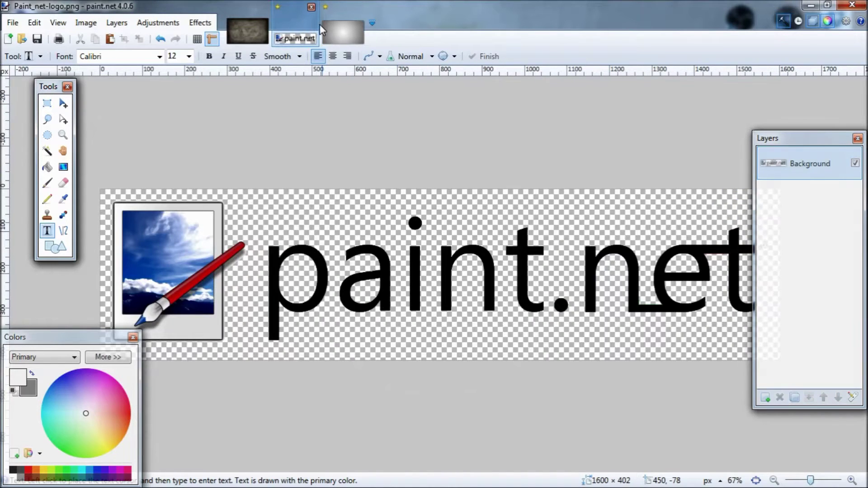
click(354, 29)
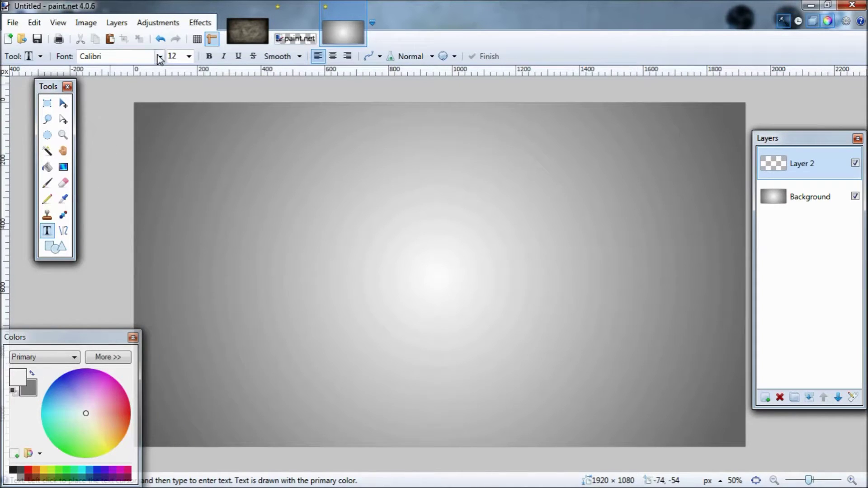
click(160, 57)
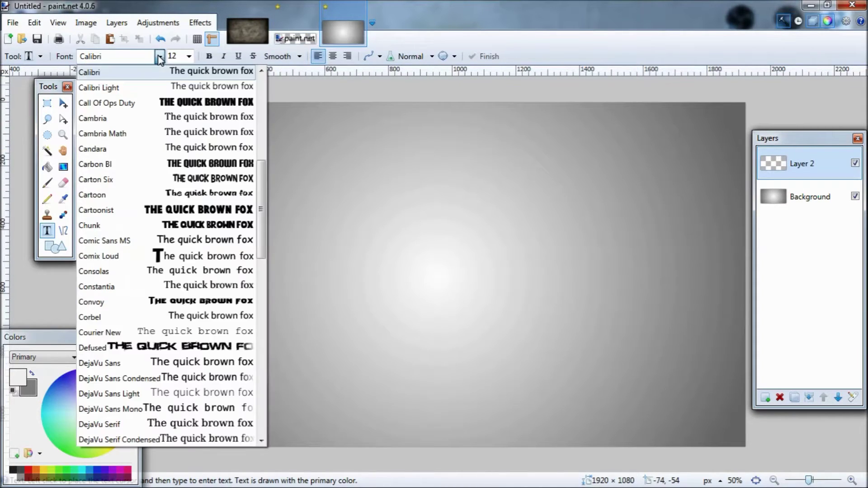
click(183, 211)
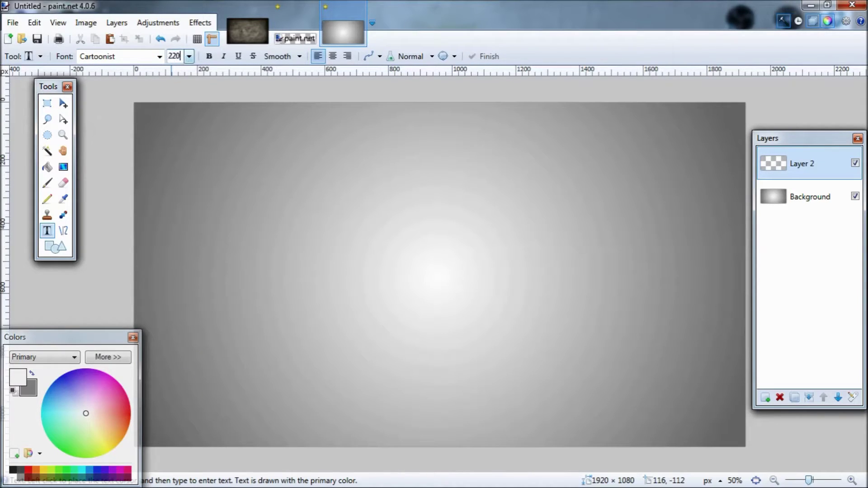
Step: Type 'CUSTOM' and 'THUMBNAIL' on two centre-aligned lines, position the text, and select all
click(261, 217)
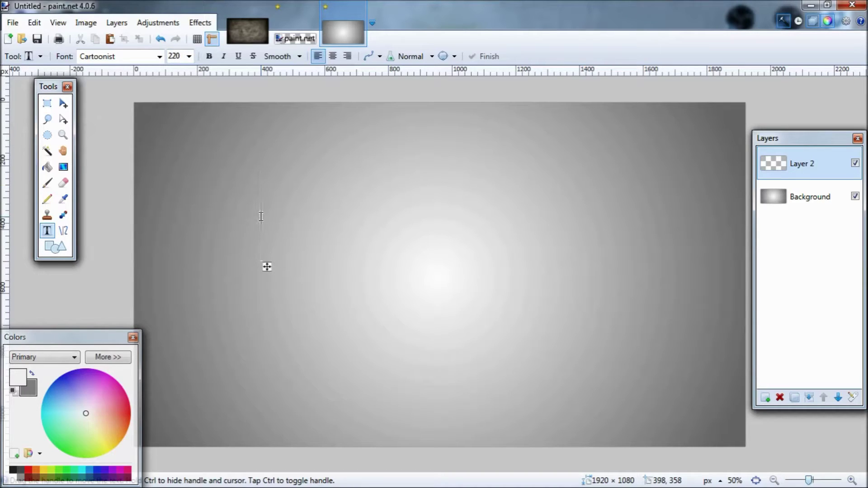
text(CUSTO)
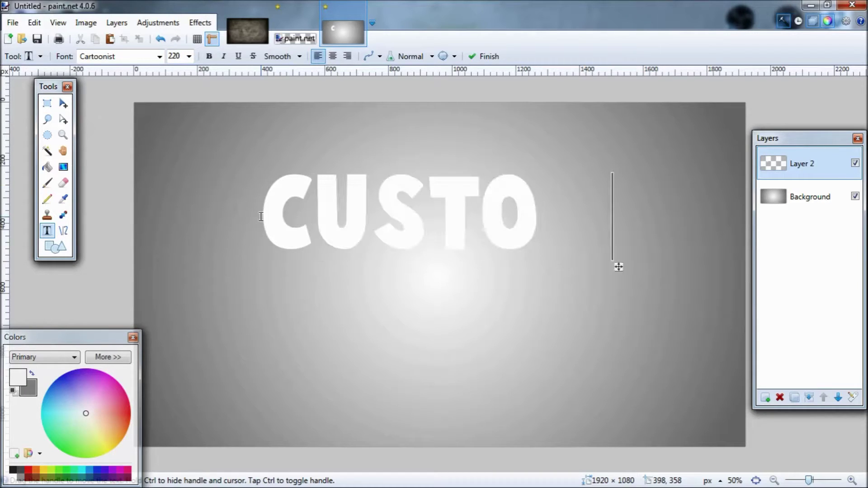
text(M)
key(Return)
text(T)
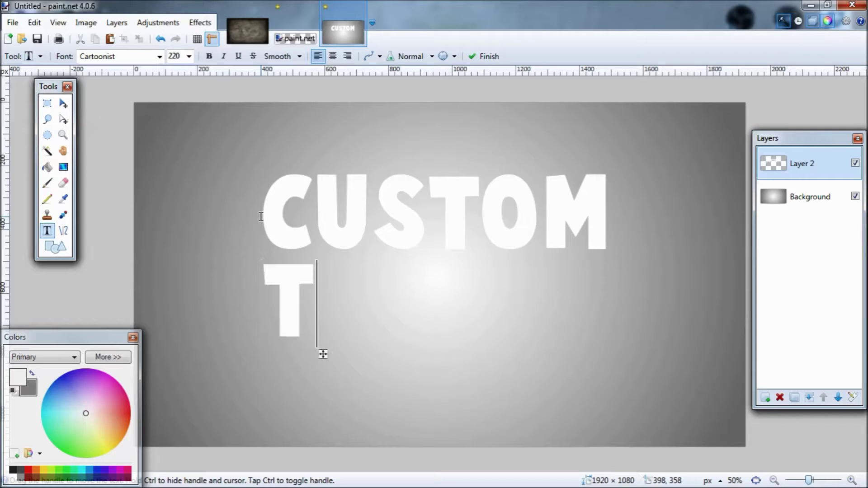
text(HUMBNAIL)
drag(742, 355, 692, 293)
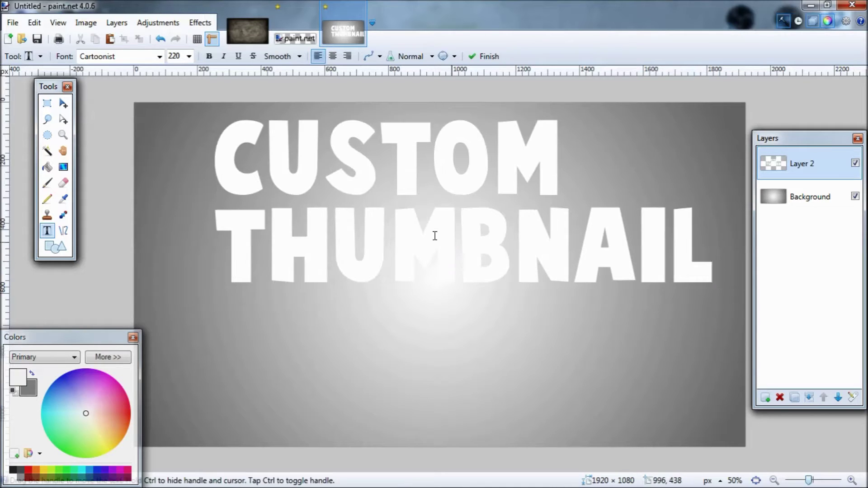
click(332, 56)
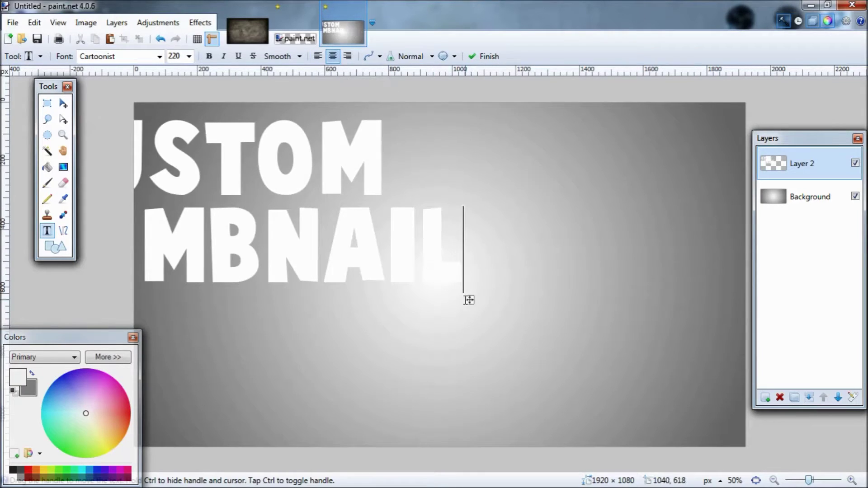
drag(469, 300, 679, 291)
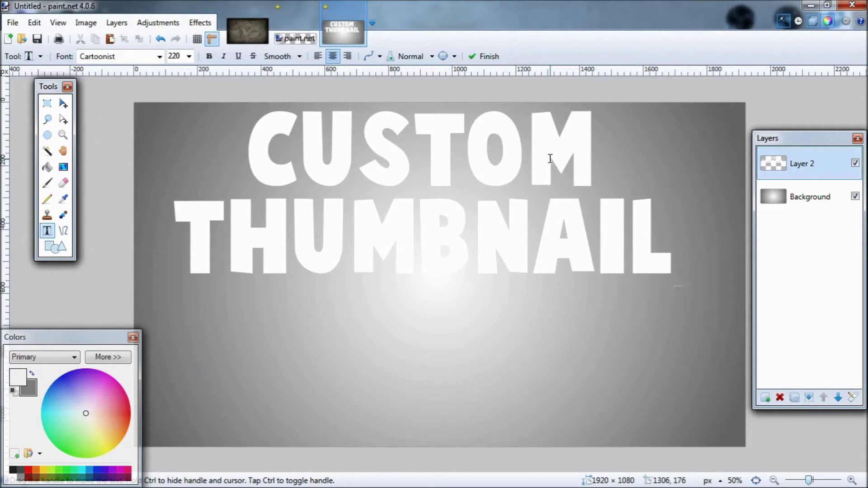
key(ctrl+a)
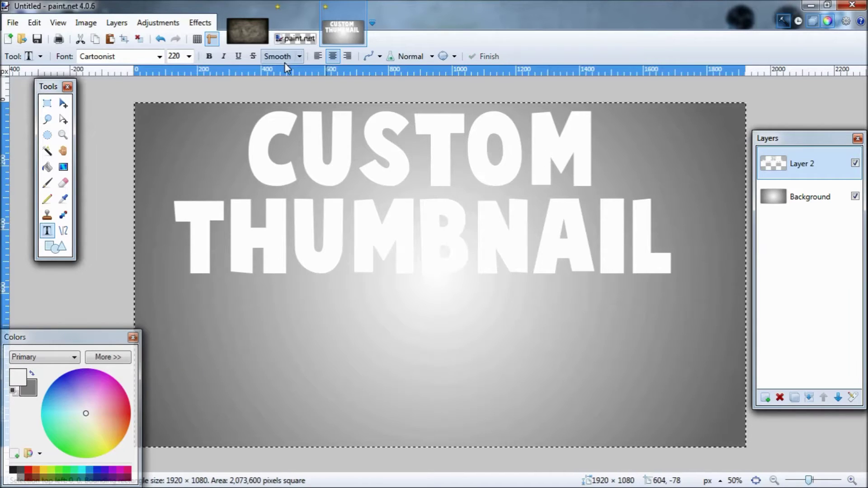
Step: Align the text to top centre with Effects > Object Align, then deselect
click(200, 23)
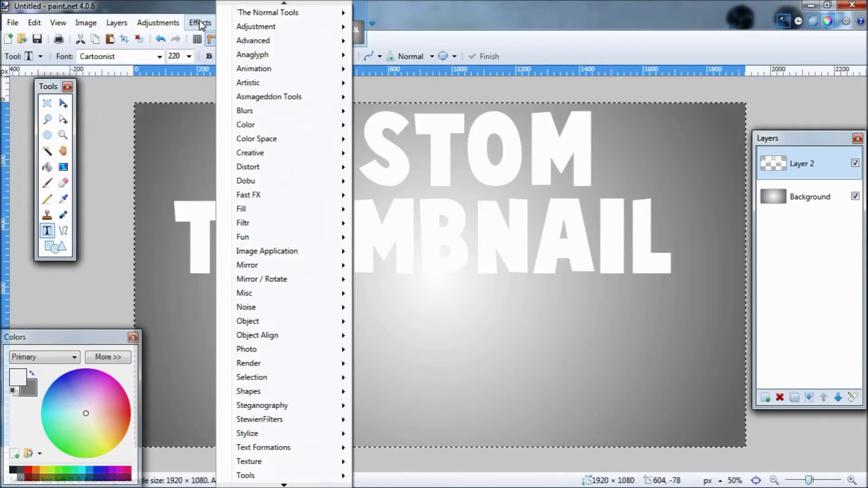
mouse_move(284, 484)
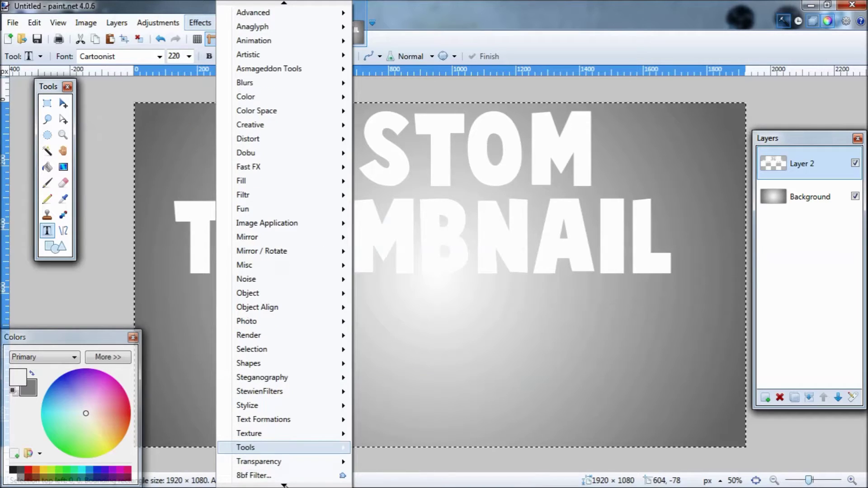
click(278, 462)
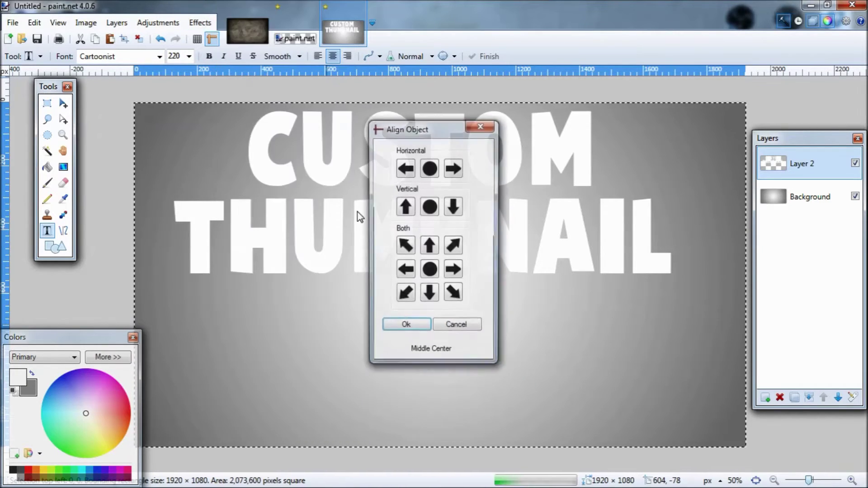
click(430, 168)
click(429, 246)
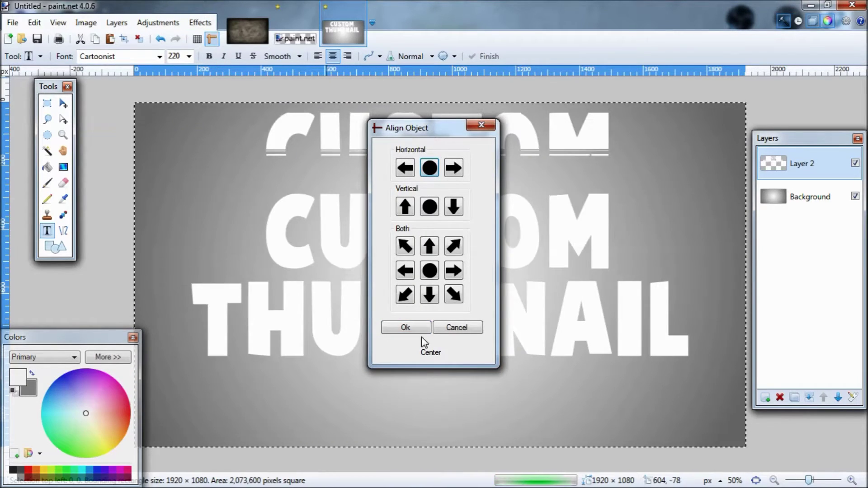
click(409, 328)
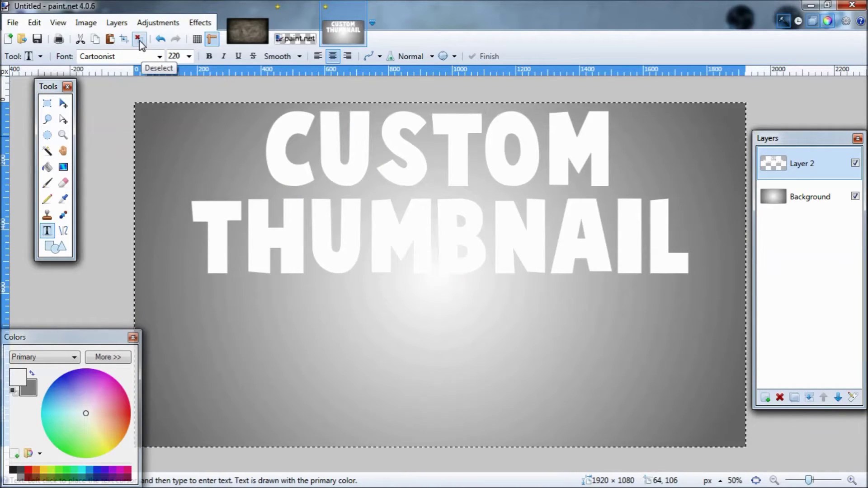
click(139, 39)
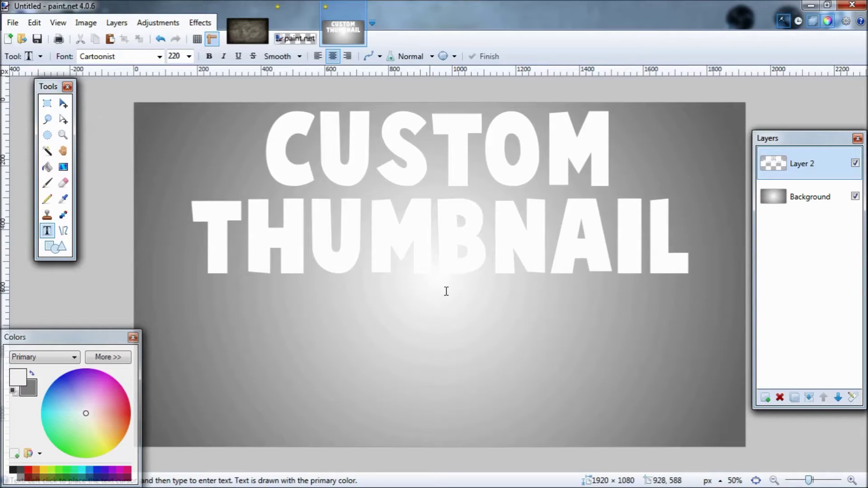
Step: Magic-wand select the letters C, U, S, T, O, M with tolerance raised to 69%
click(48, 152)
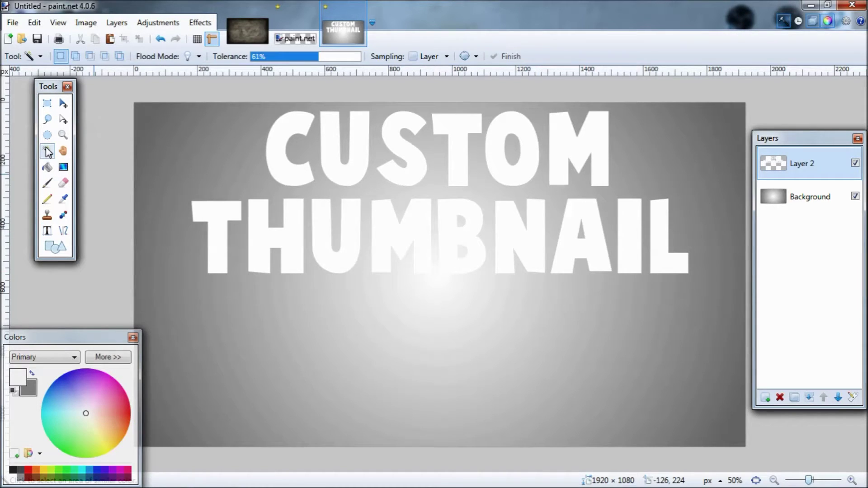
ctrl+click(292, 125)
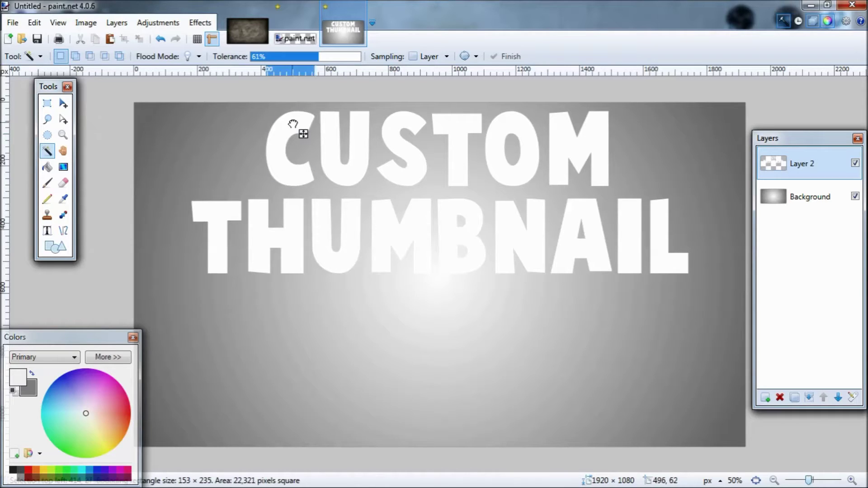
ctrl+click(330, 127)
ctrl+click(391, 125)
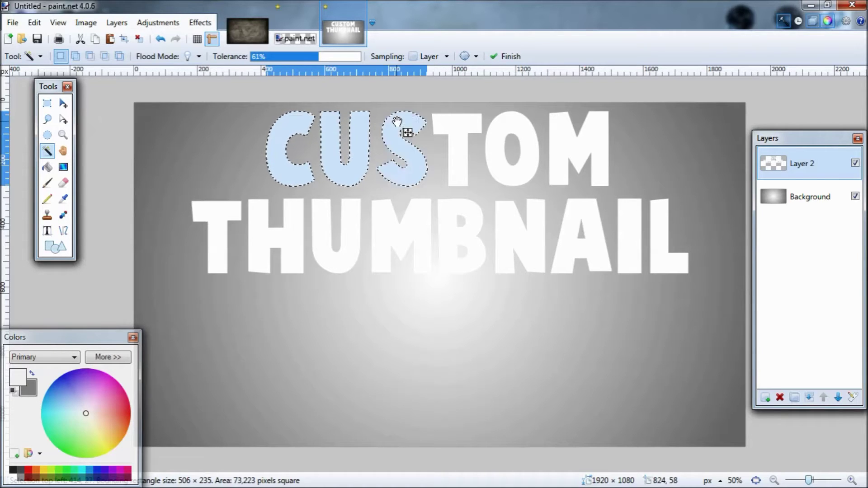
ctrl+click(452, 121)
ctrl+click(507, 121)
ctrl+click(566, 125)
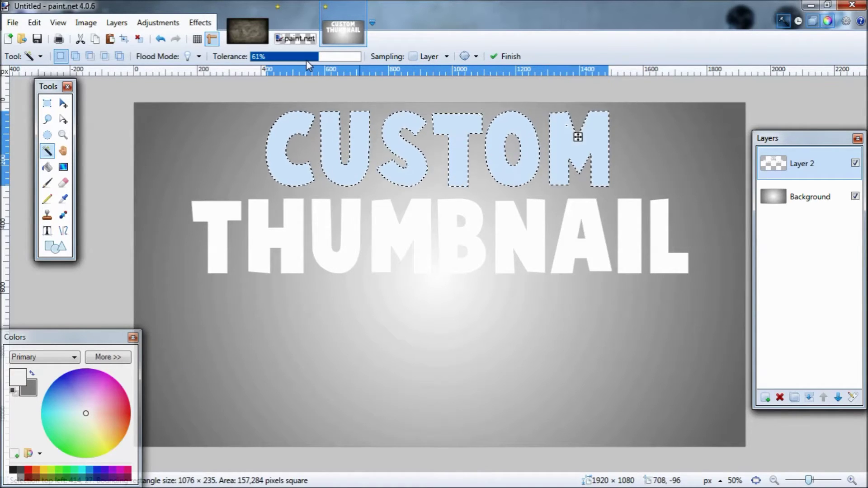
drag(318, 57, 326, 56)
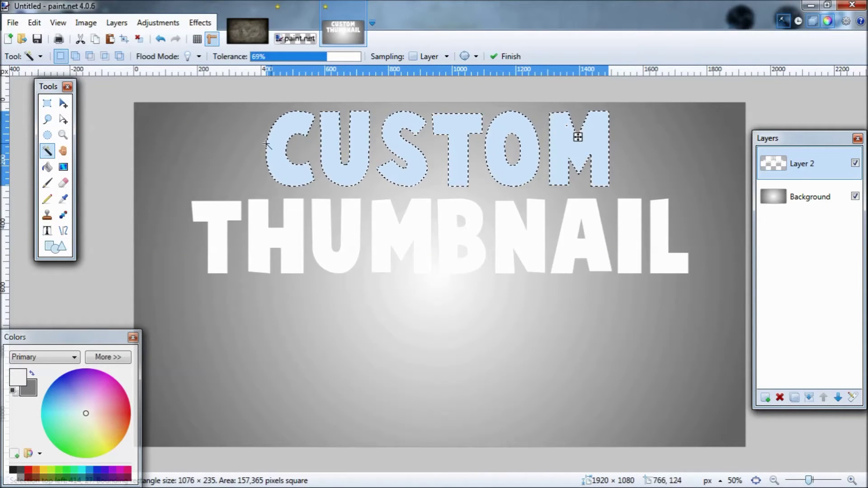
click(63, 168)
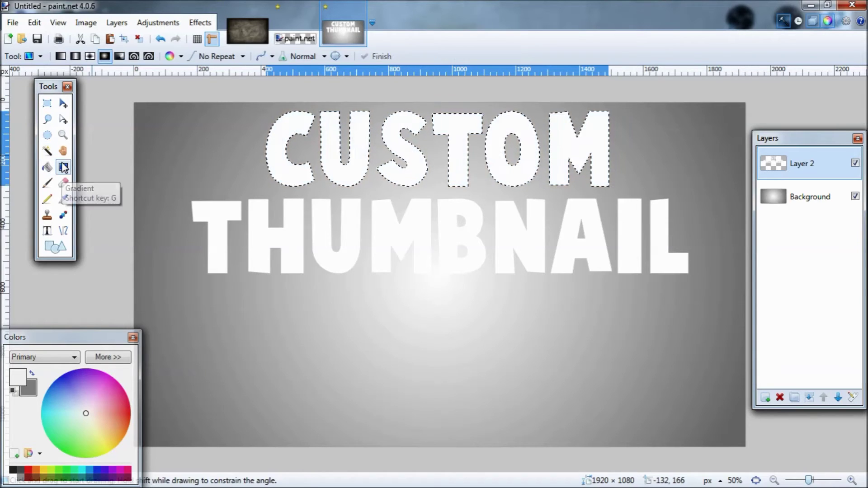
Step: Set a linear gradient with yellow primary and full-brightness green (V 100) secondary
click(64, 56)
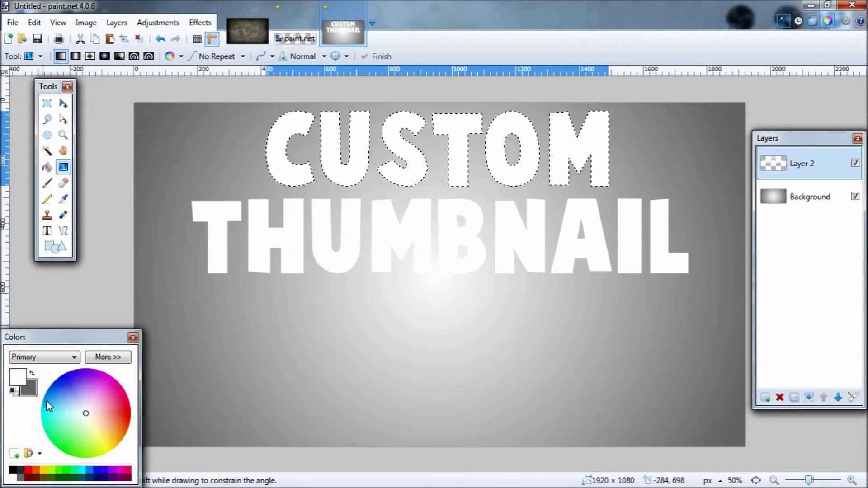
click(106, 452)
click(30, 390)
click(79, 468)
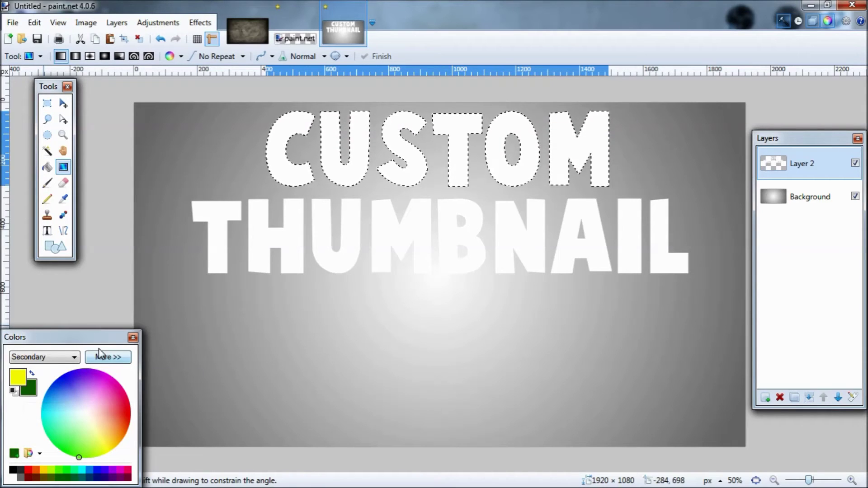
click(109, 358)
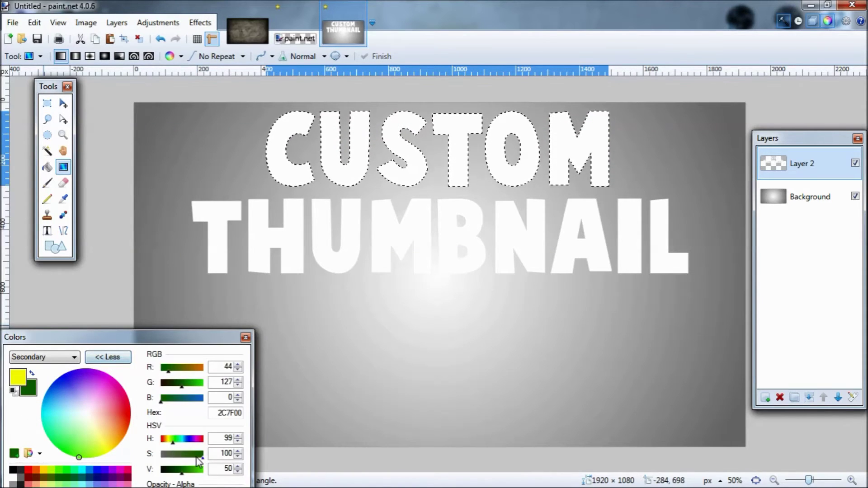
drag(182, 472, 211, 475)
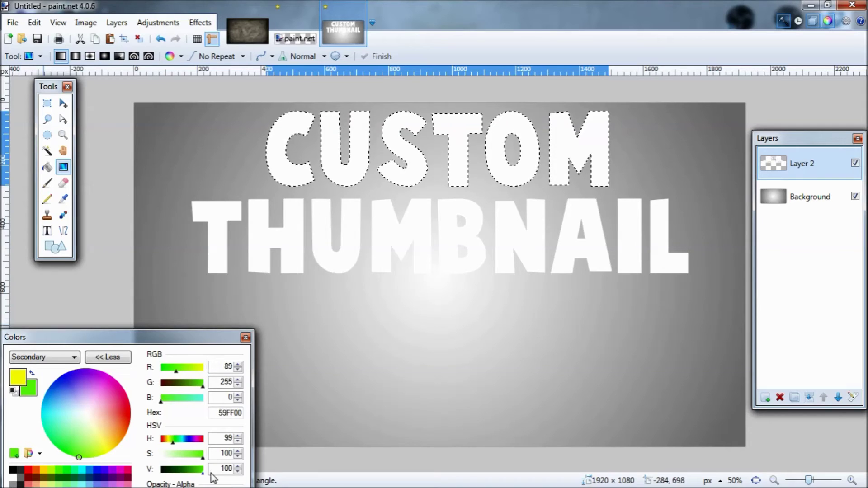
click(113, 357)
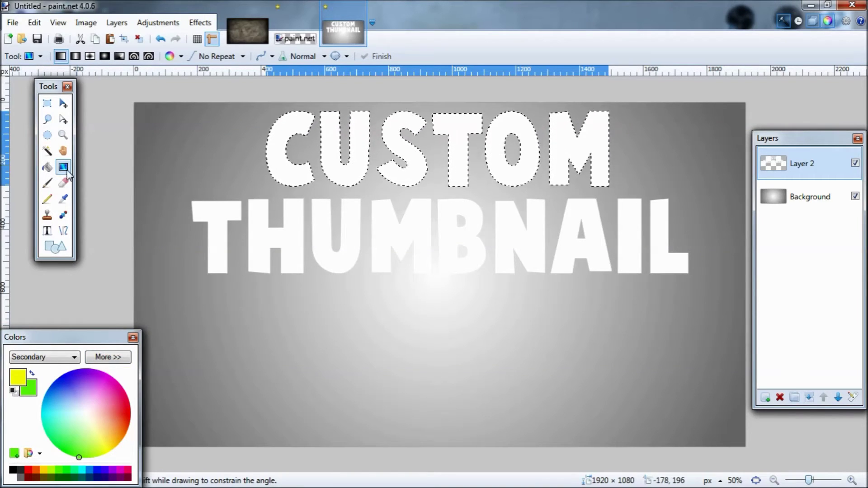
Step: Drag the gradient upward over CUSTOM and deselect to commit it
drag(463, 167, 461, 118)
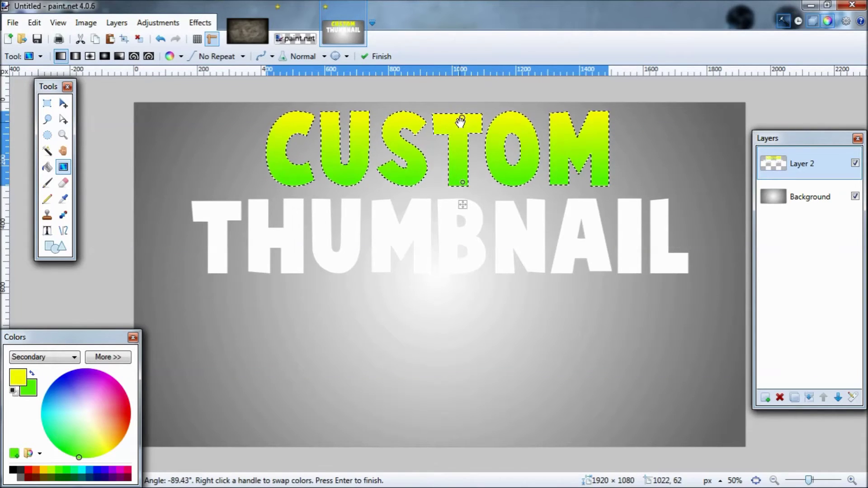
click(140, 39)
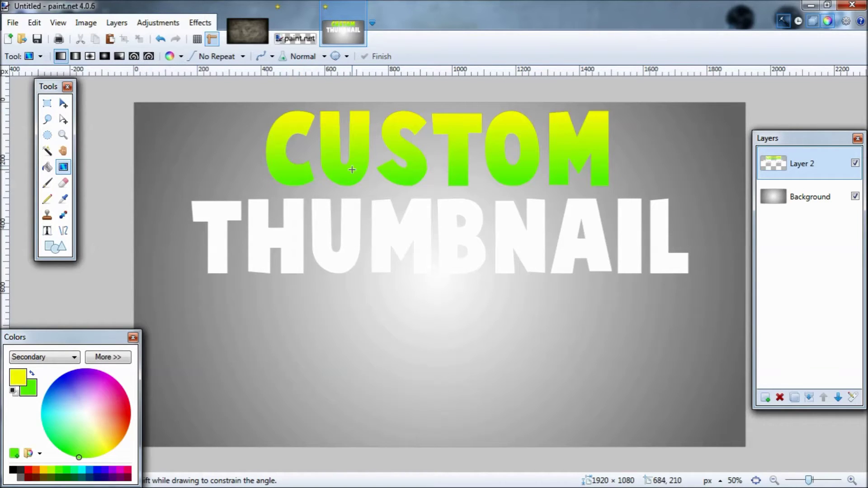
click(47, 151)
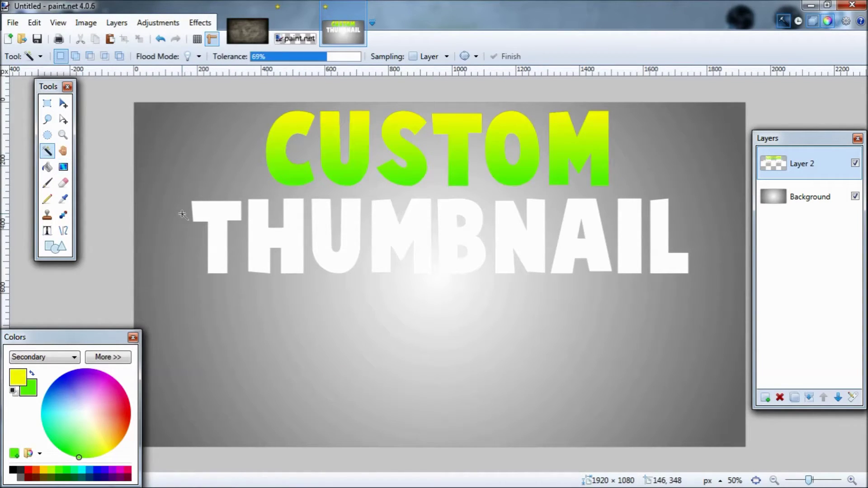
Step: Add the nine letters T, H, U, M, B, N, A, I, L to the magic wand selection
click(216, 212)
ctrl+click(271, 221)
ctrl+click(322, 209)
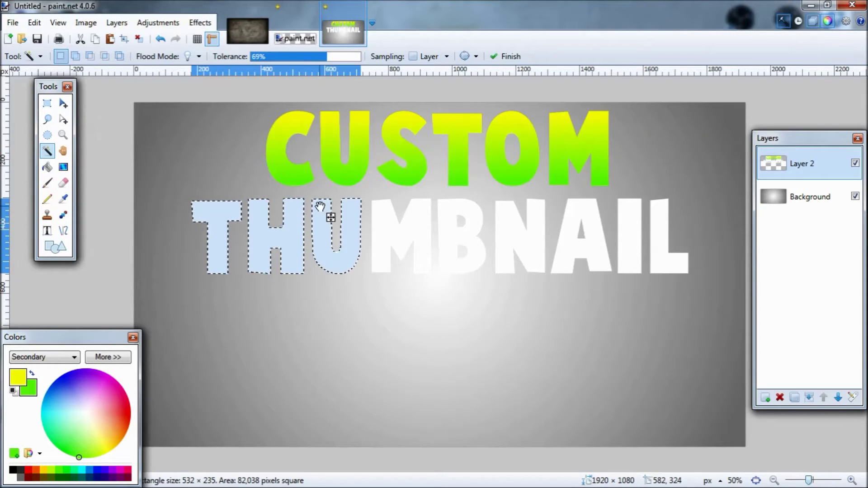
ctrl+click(386, 209)
ctrl+click(446, 214)
ctrl+click(516, 214)
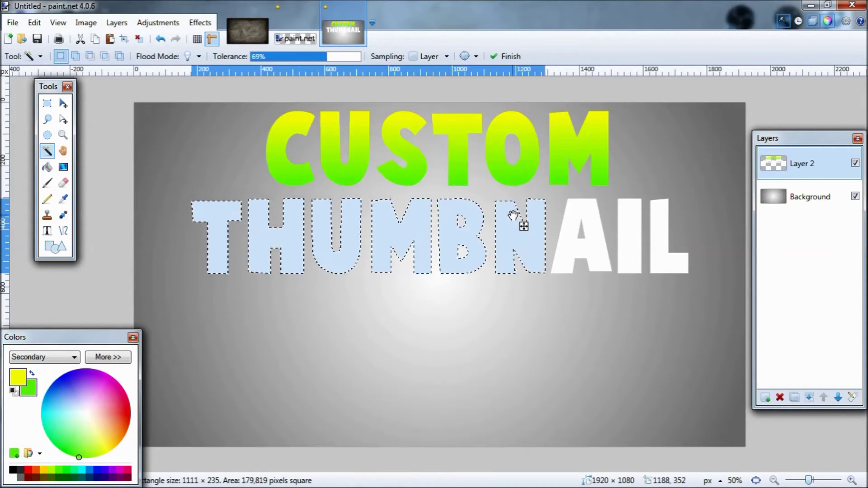
ctrl+click(572, 211)
ctrl+click(633, 217)
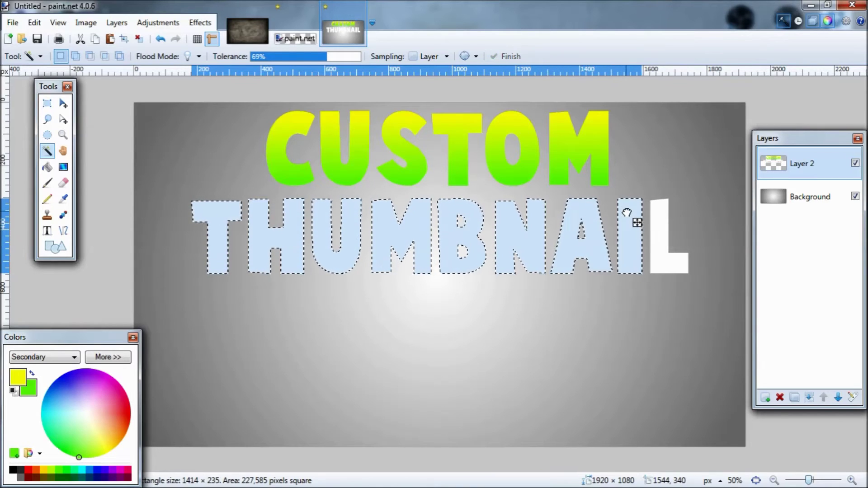
ctrl+click(664, 209)
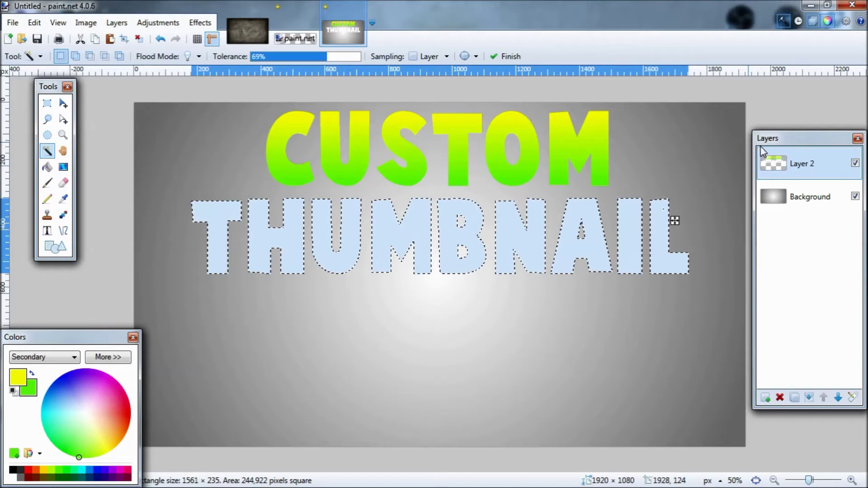
click(63, 167)
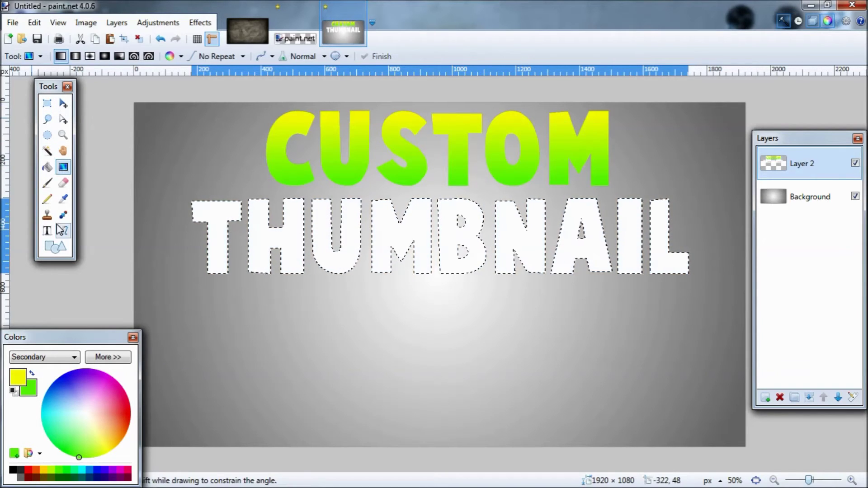
Step: Set blue primary and cyan secondary, drag a vertical gradient over THUMBNAIL, then deselect
drag(66, 378, 7, 425)
click(18, 376)
drag(60, 381, 50, 367)
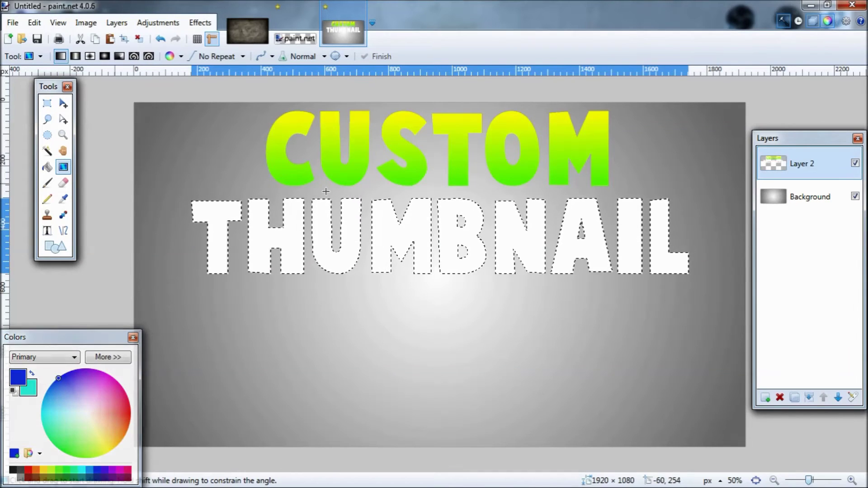
drag(451, 238, 449, 202)
drag(455, 239, 454, 254)
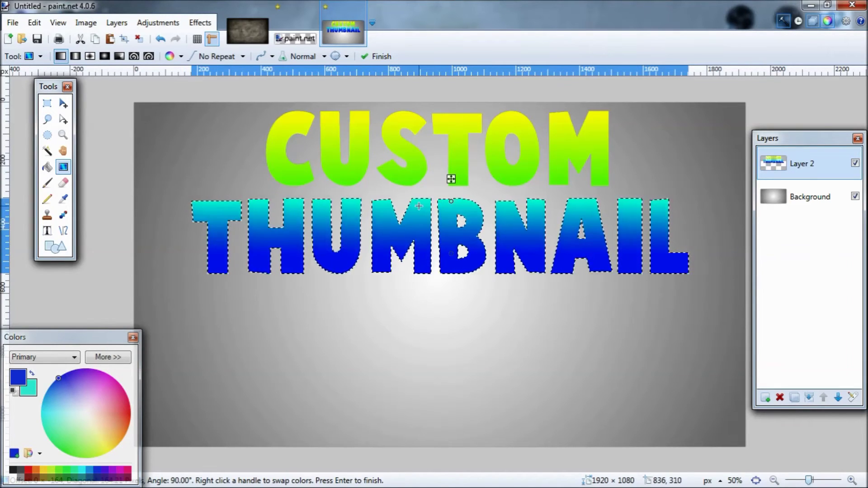
click(140, 39)
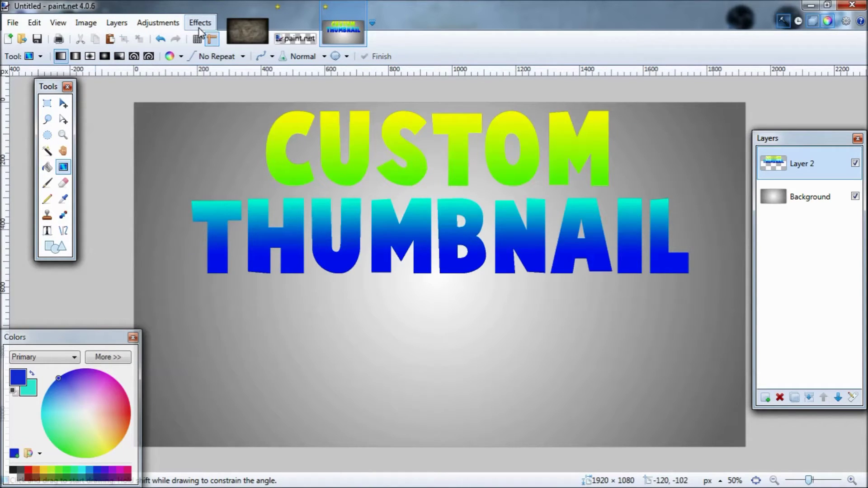
Step: Apply AA's_Assistant with Soften the edges at Sharpness 2.00, Gamma 2.00, Offset 1.00
key(alt+c)
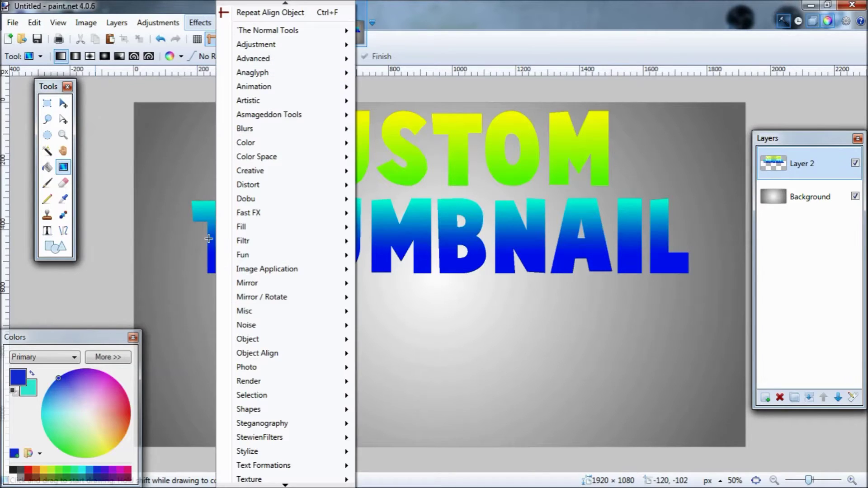
mouse_move(248, 347)
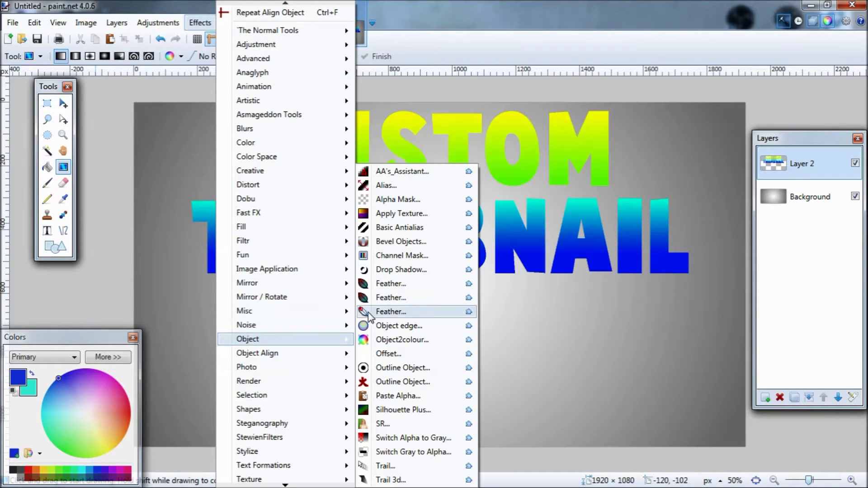
click(393, 174)
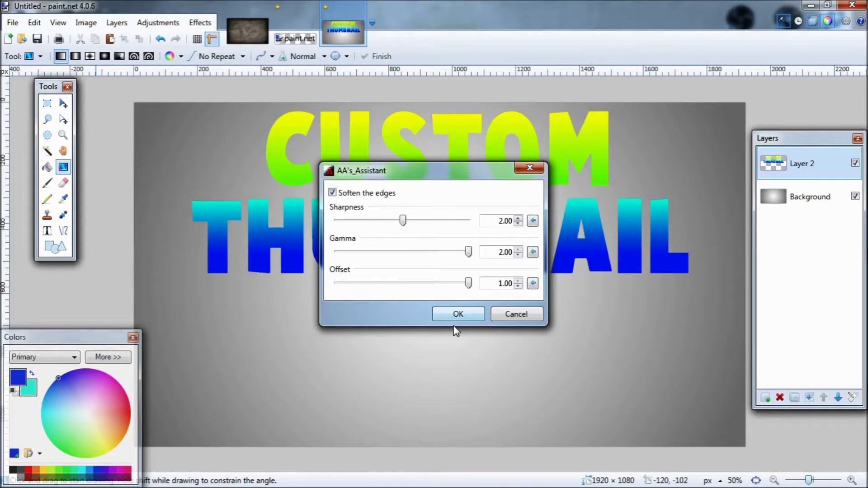
click(457, 313)
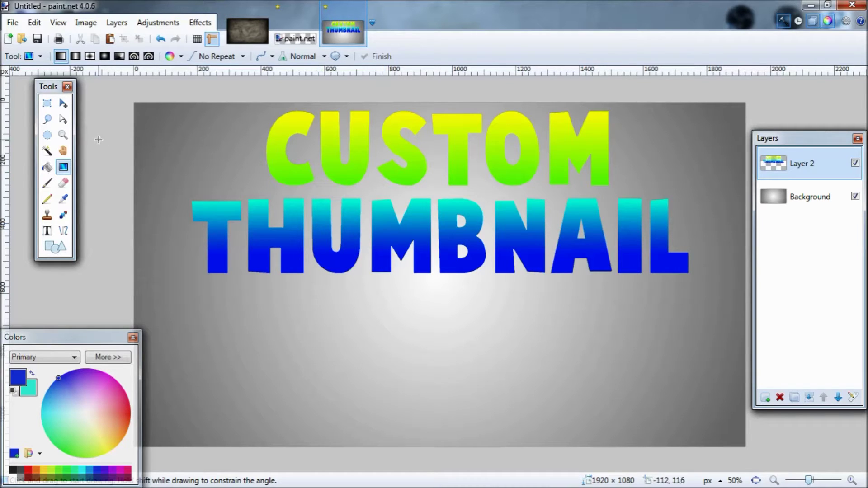
Step: Magic-wand the text layer, add a black Outline Object at radius 10 with raised strength, then deselect
click(47, 151)
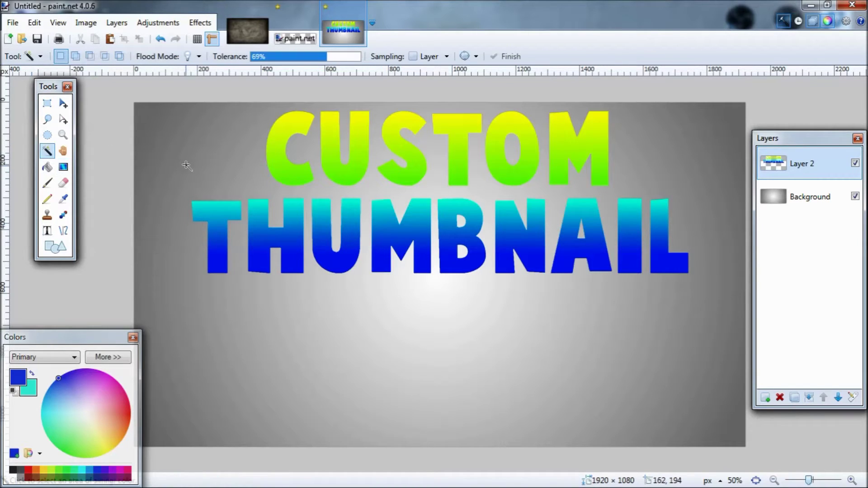
click(230, 144)
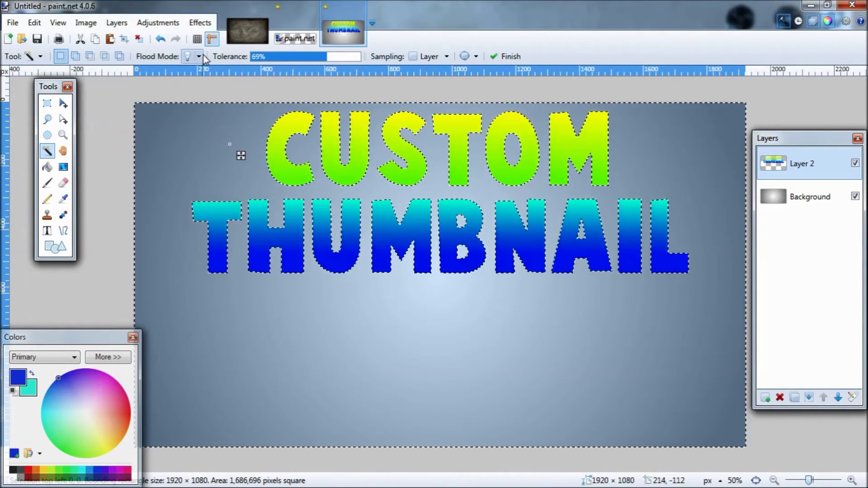
click(204, 24)
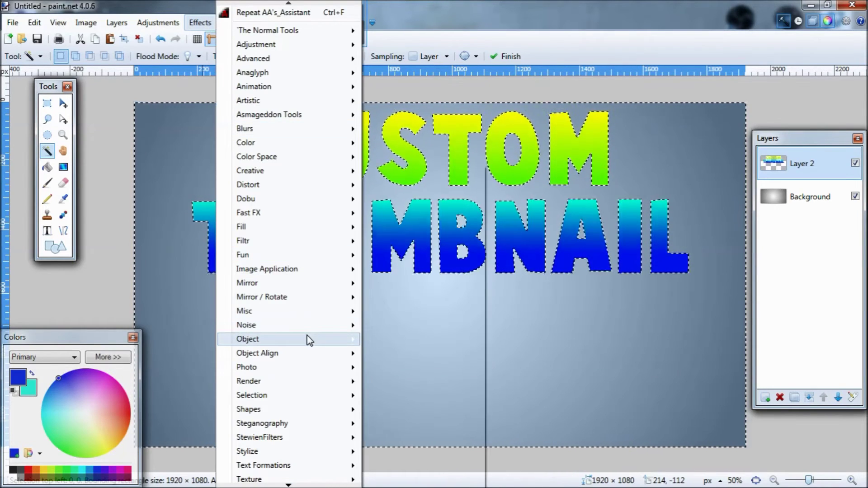
mouse_move(308, 340)
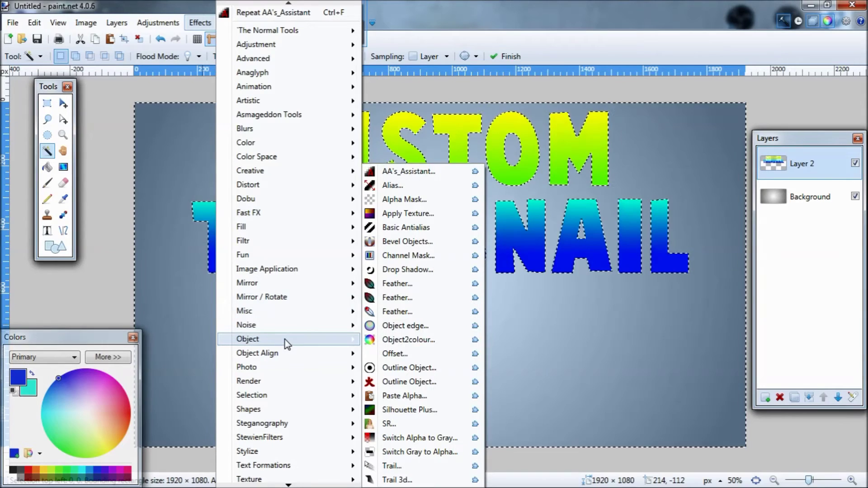
click(382, 368)
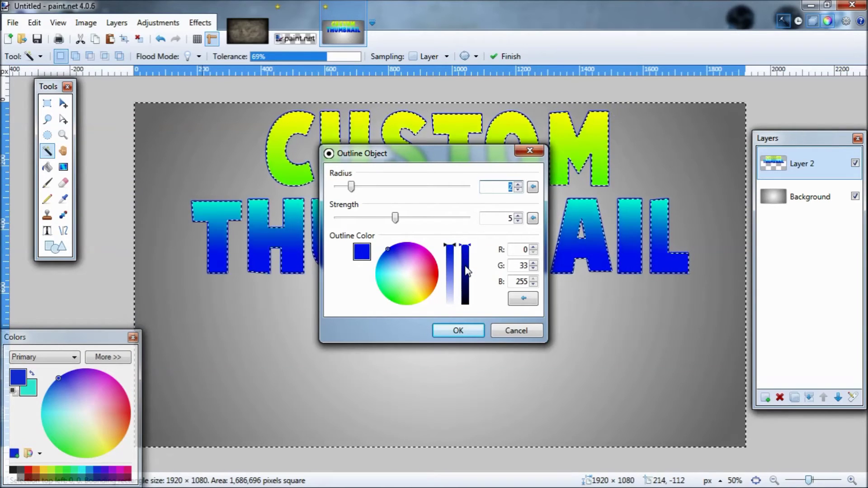
drag(467, 270, 466, 307)
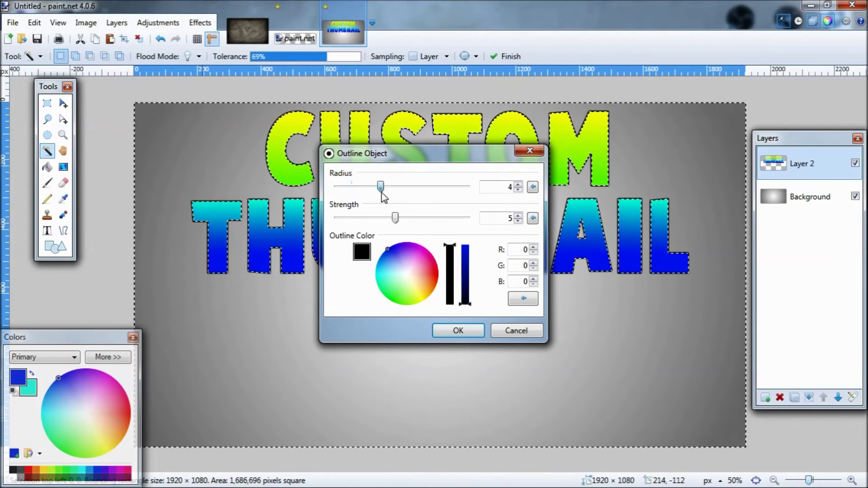
drag(351, 186, 469, 187)
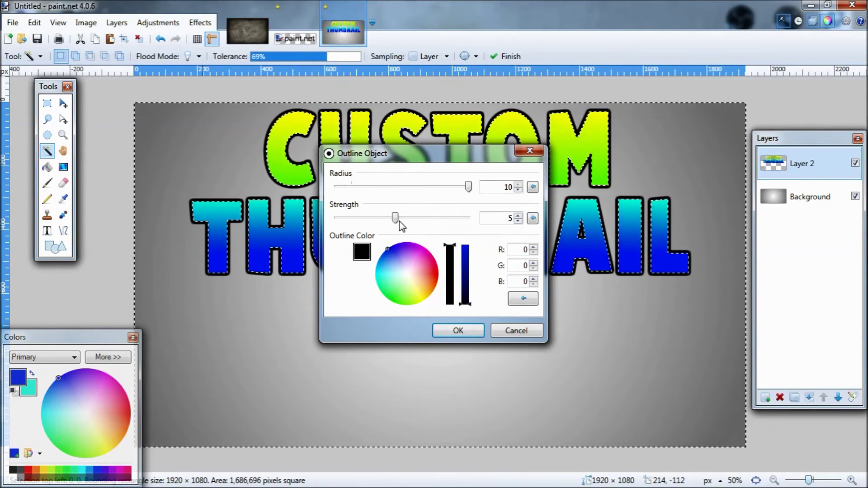
click(518, 216)
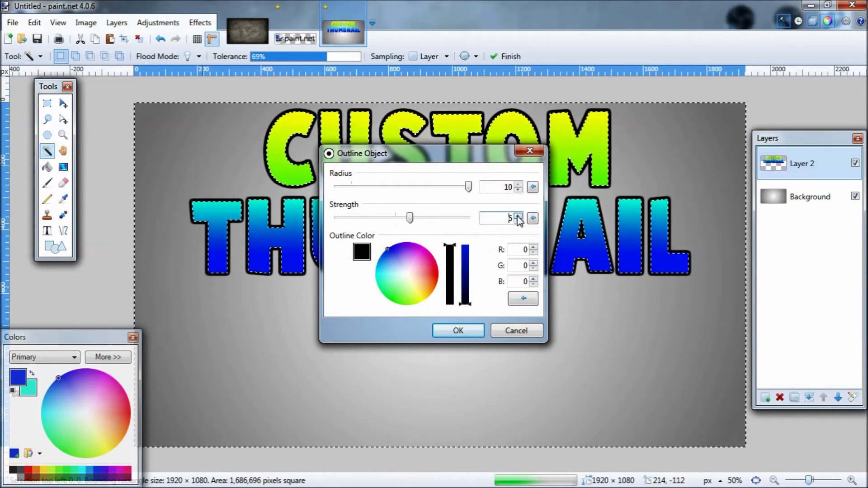
click(461, 331)
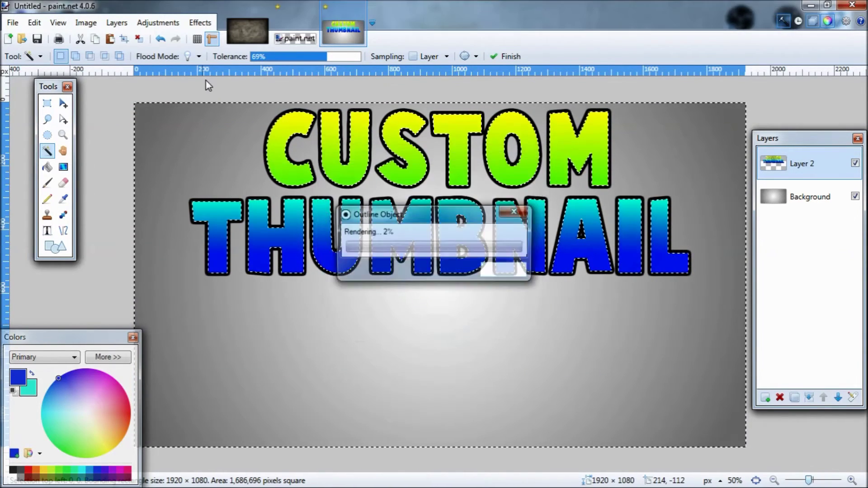
click(142, 40)
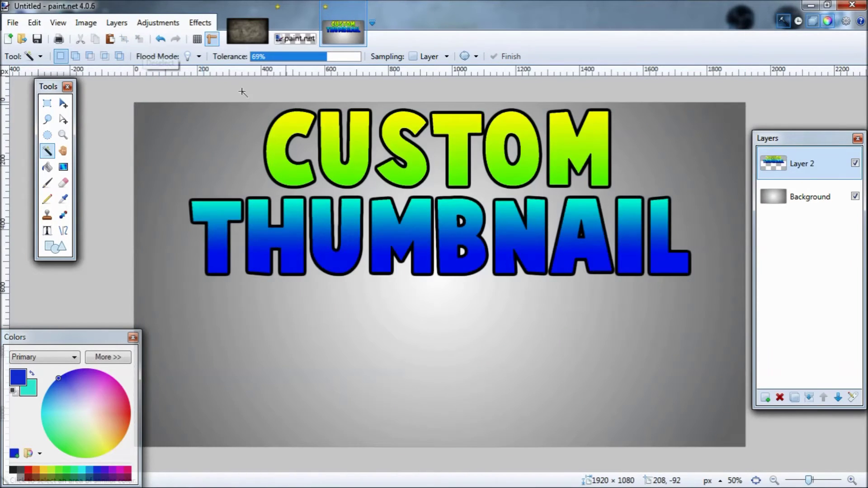